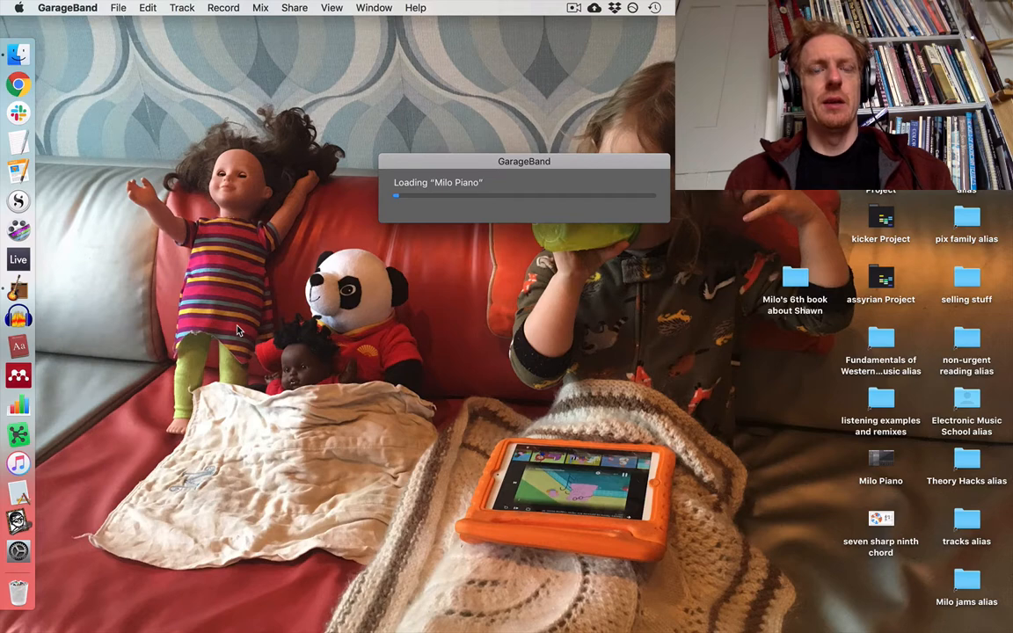
Step: Close the Milo Piano project and create an empty project with an audio track using microphone Input 1
key(super+w)
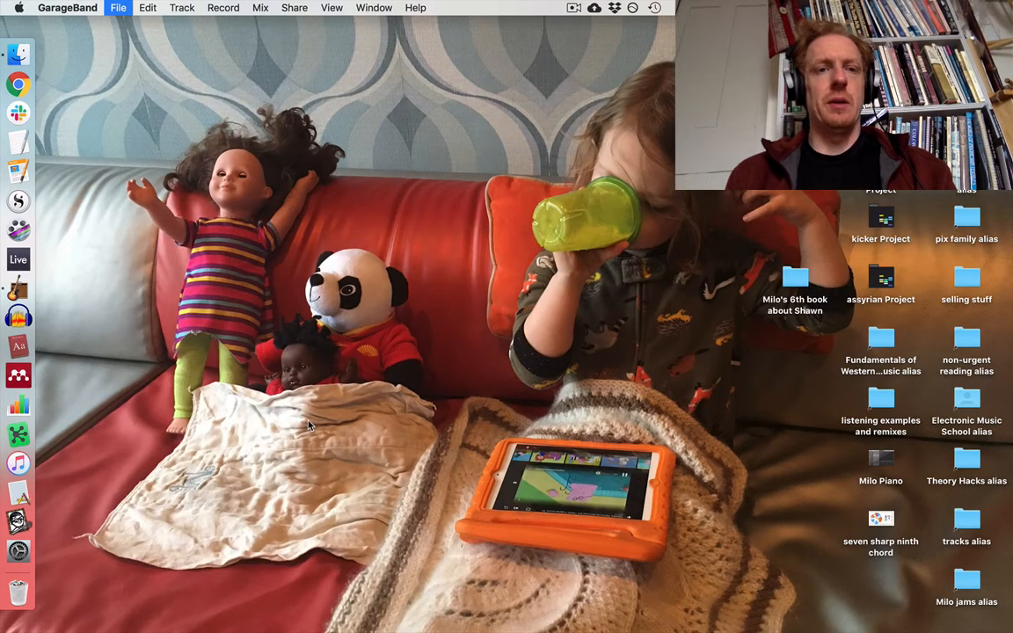
key(super+n)
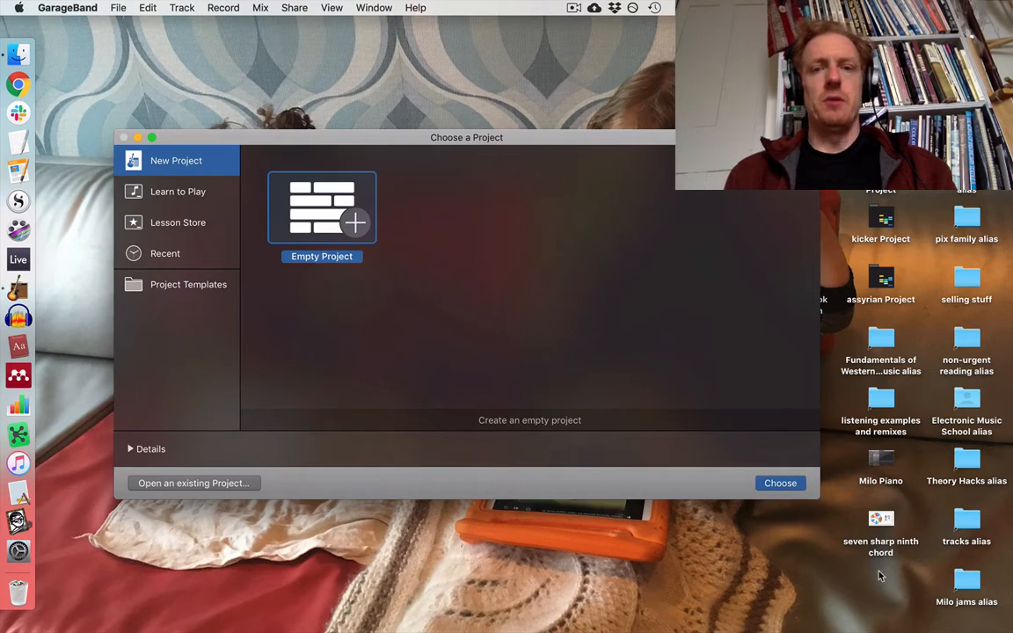
click(766, 481)
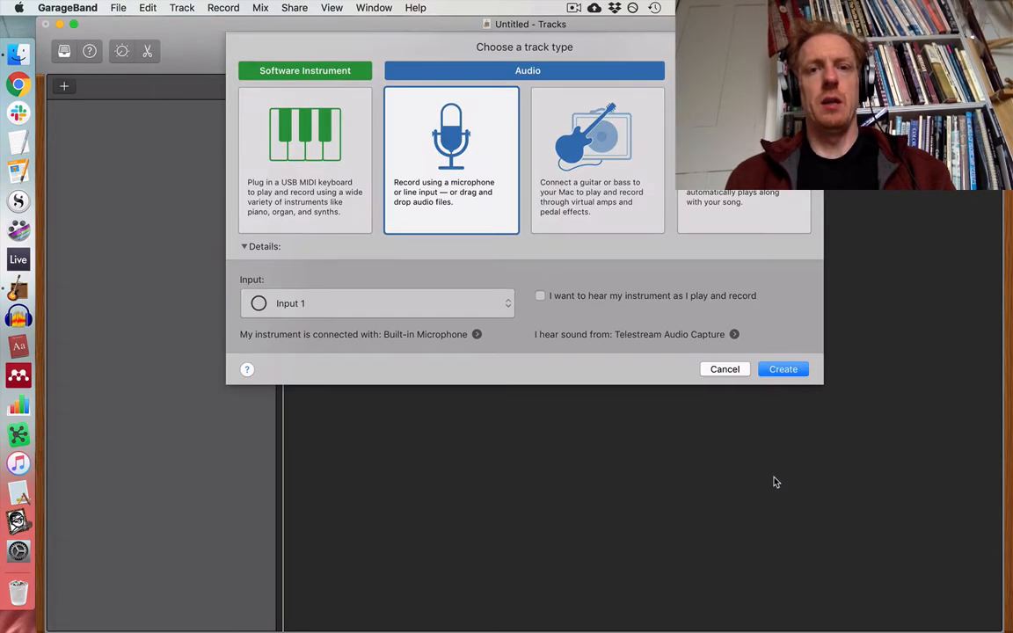
click(783, 370)
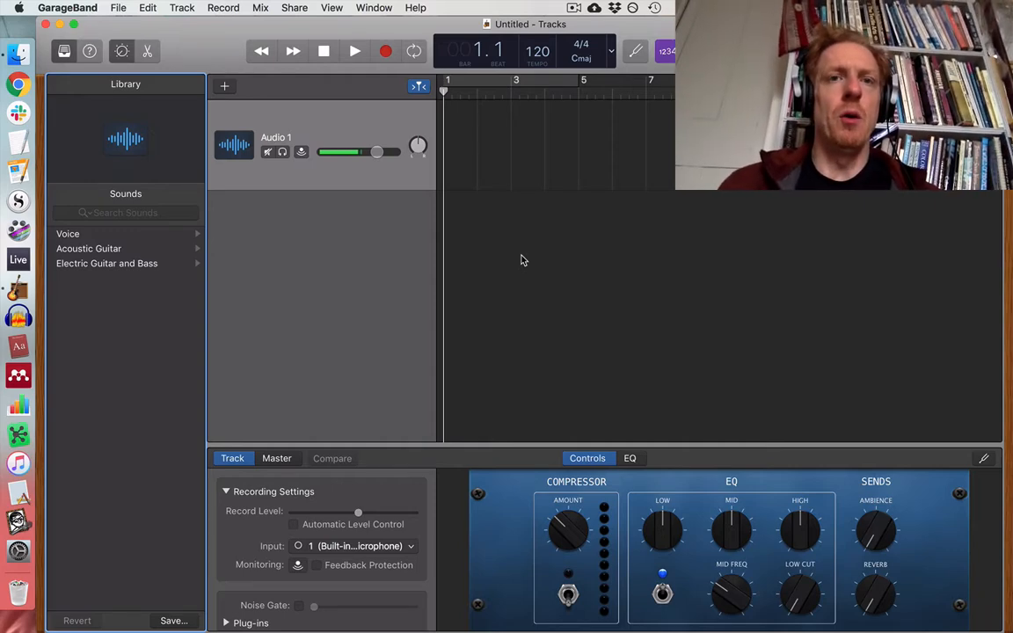
Step: Turn off the count-in and record a spoken take about 18 bars long on the Audio 1 track
click(666, 52)
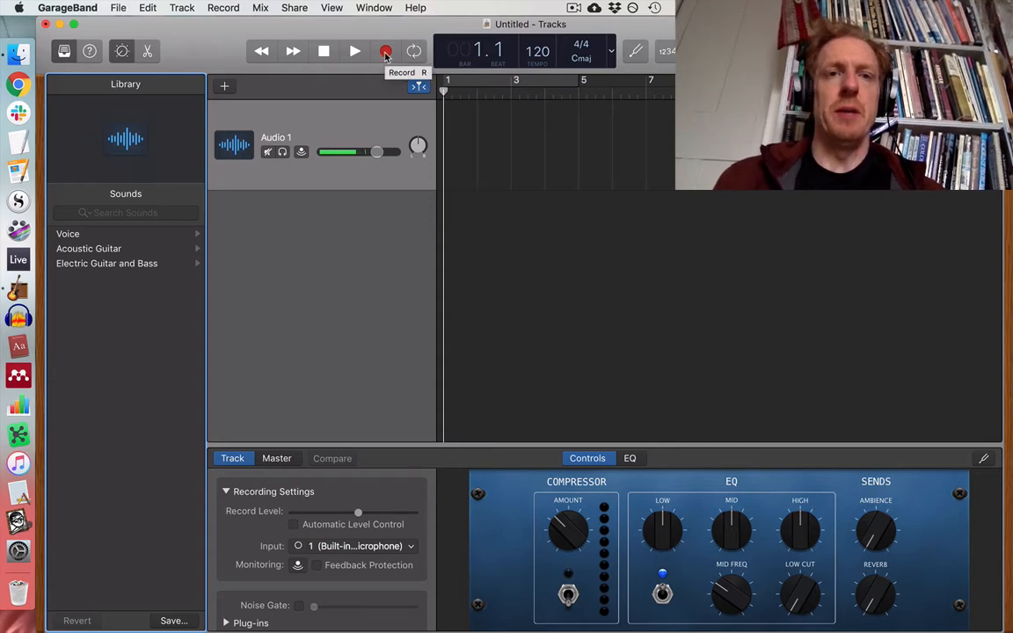
click(386, 53)
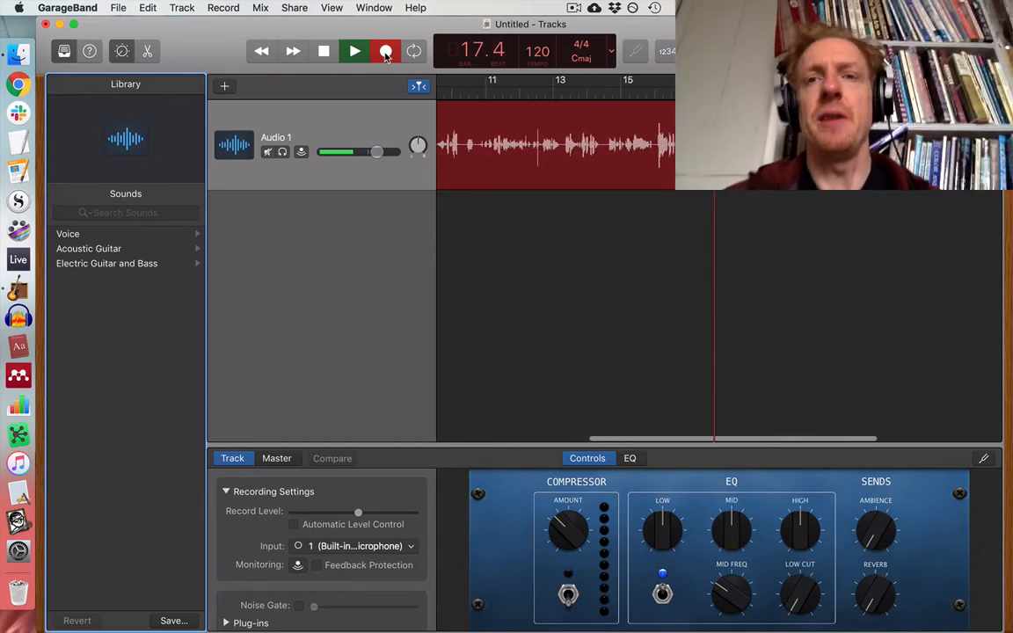
key(space)
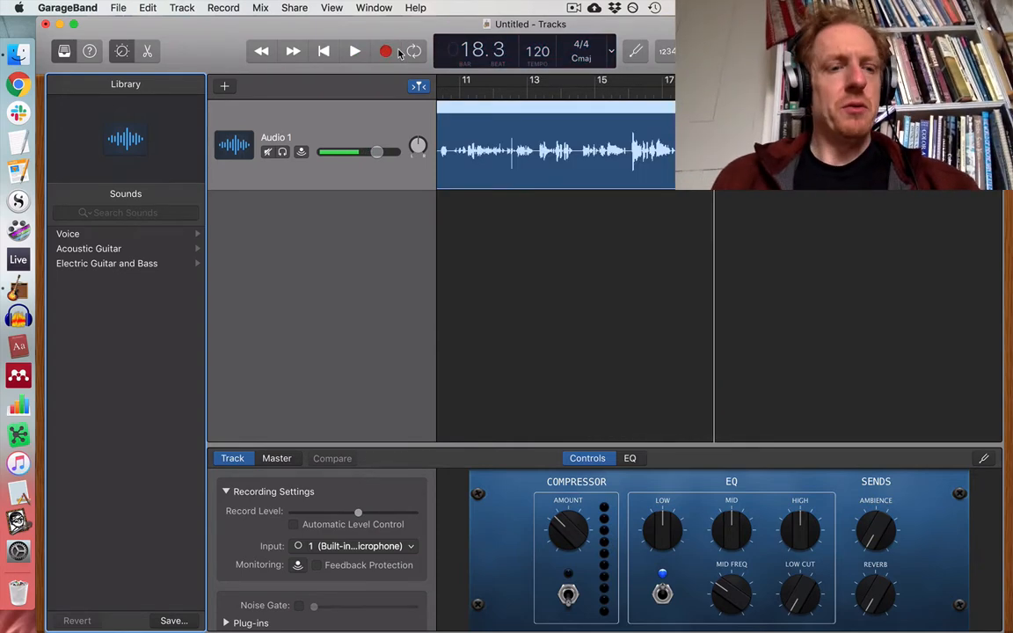
Step: Play the end of the recording to find the wanted phrase, split the region at bar 16, and delete everything before the split
click(620, 93)
key(space)
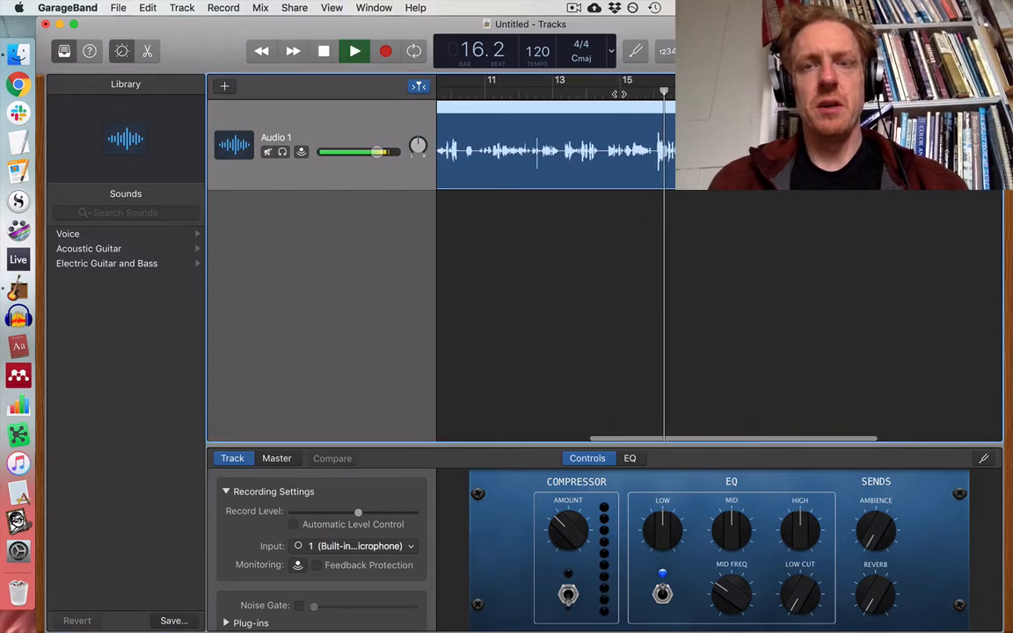
key(space)
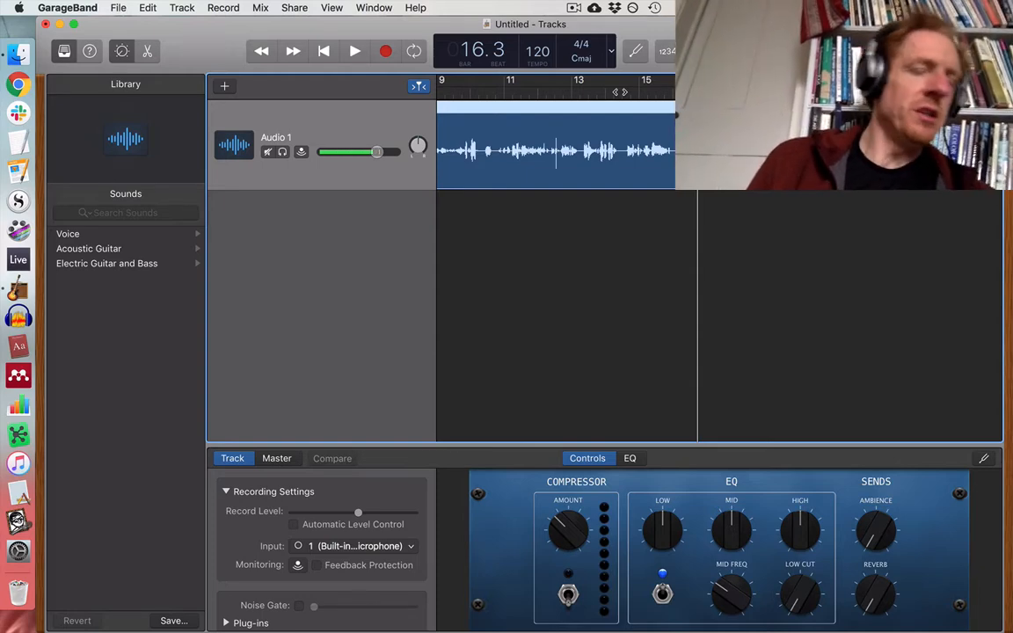
key(space)
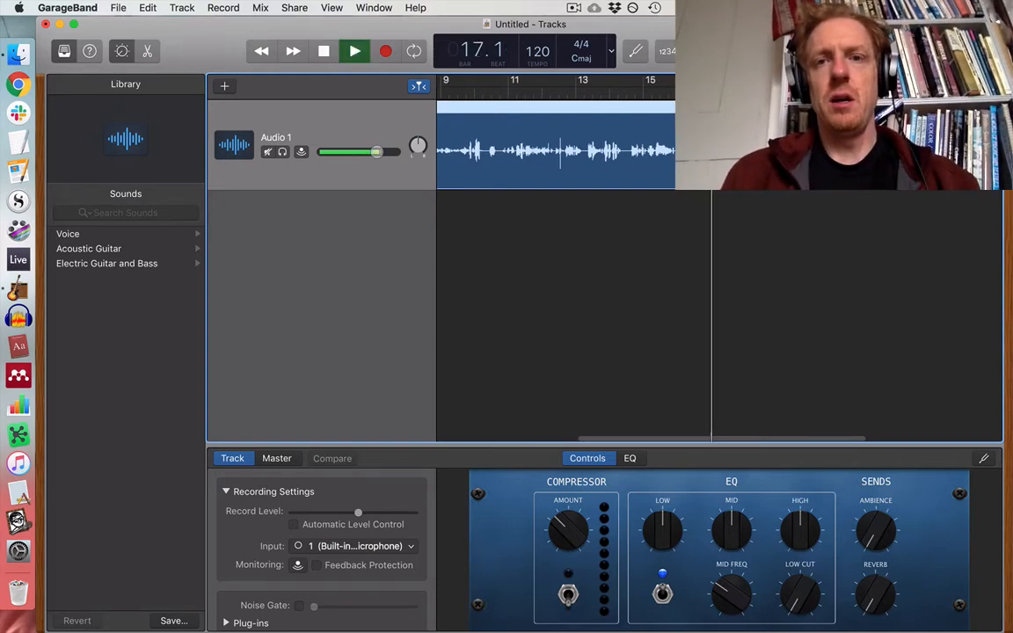
key(space)
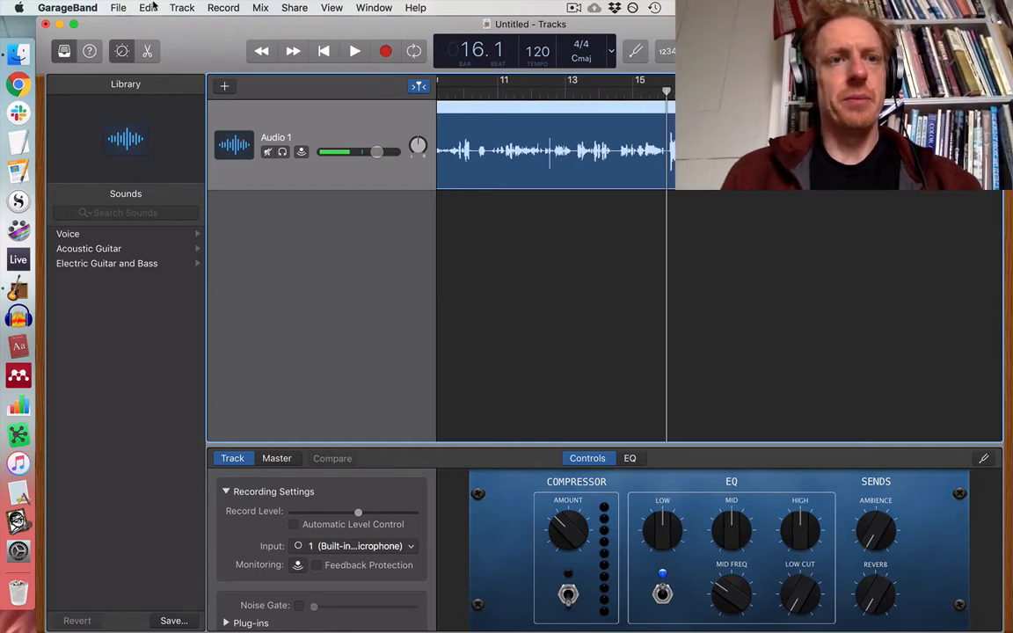
key(super+t)
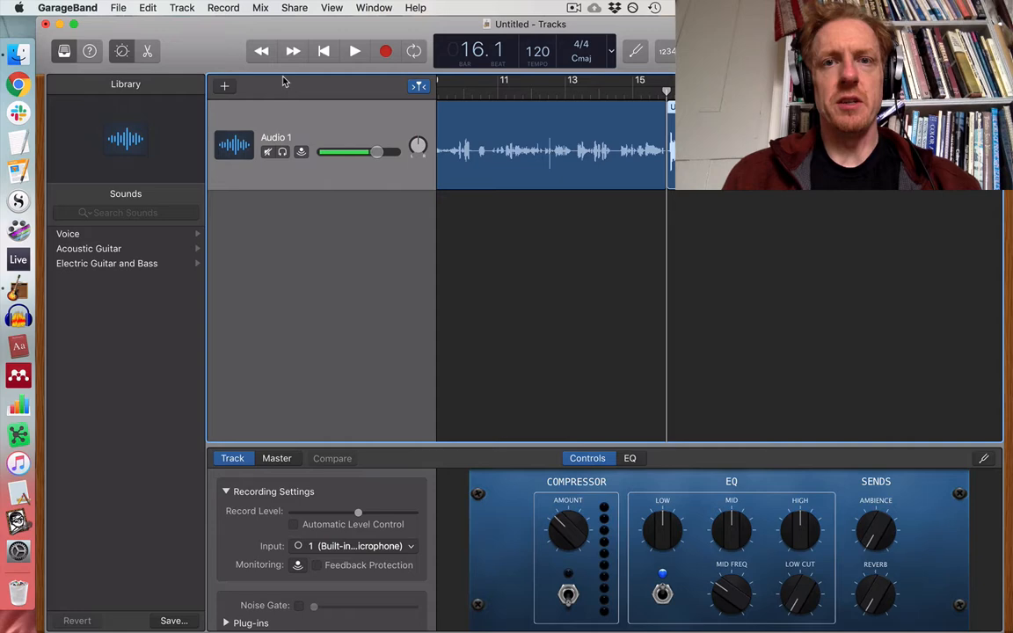
click(531, 112)
key(Delete)
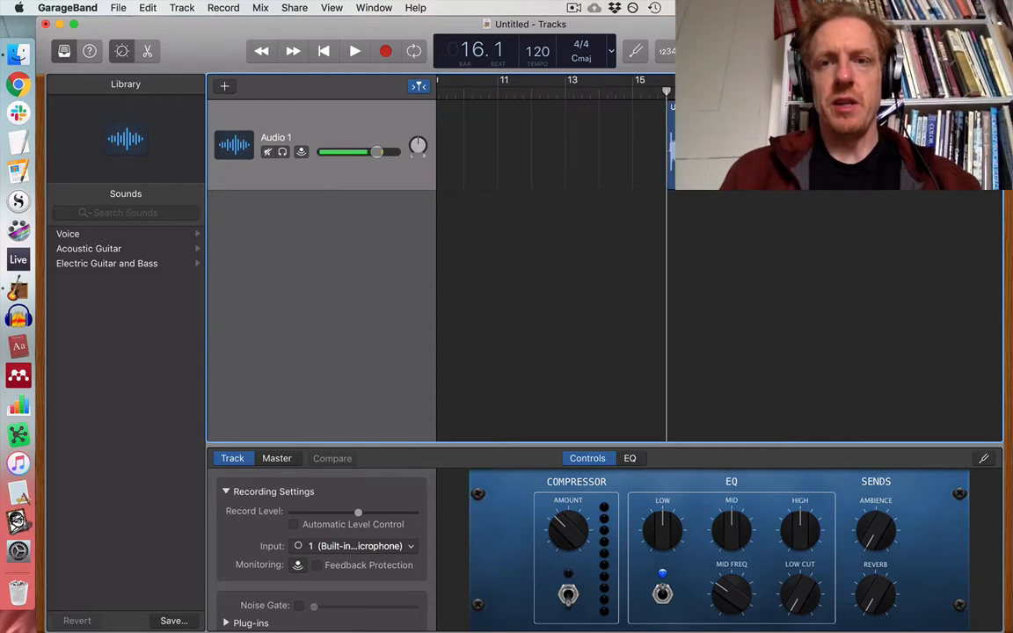
Step: Move the remaining voice region to bar 1, turn on cycle mode, and play it in a loop
drag(752, 172, 725, 171)
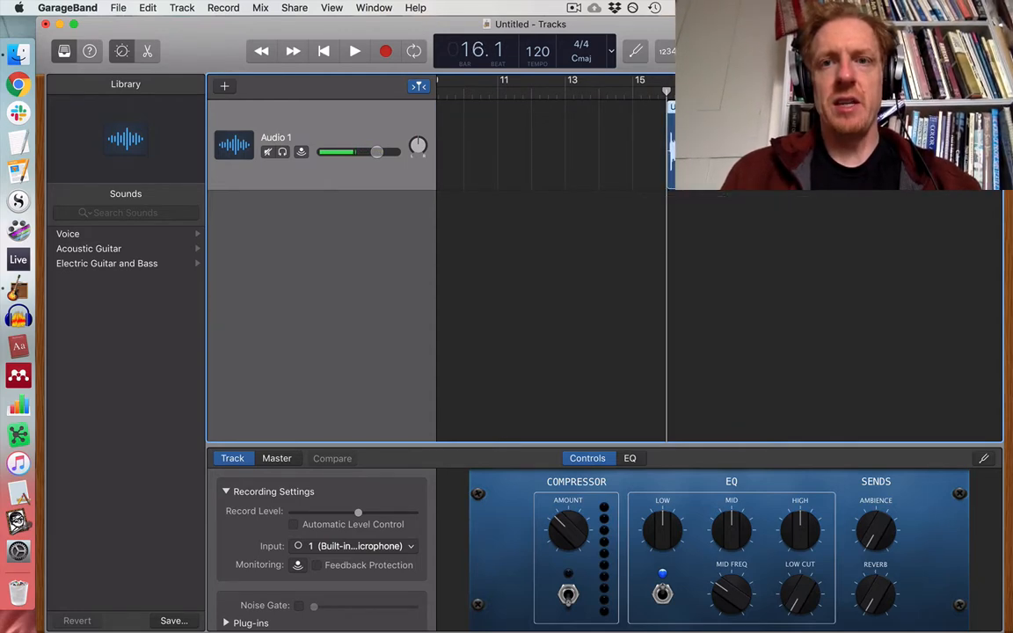
drag(694, 108, 464, 180)
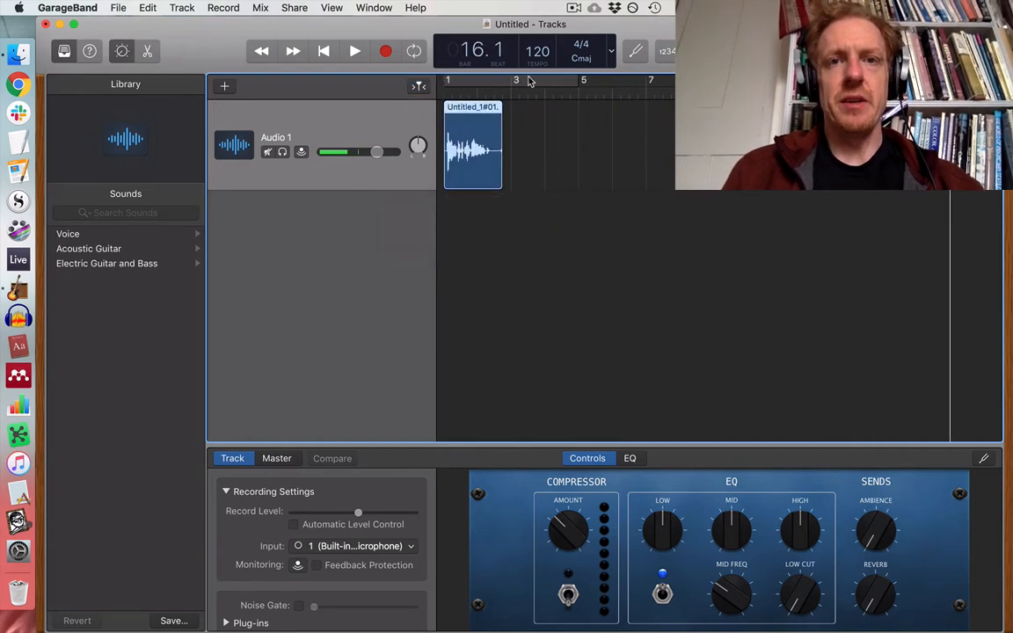
click(413, 51)
key(space)
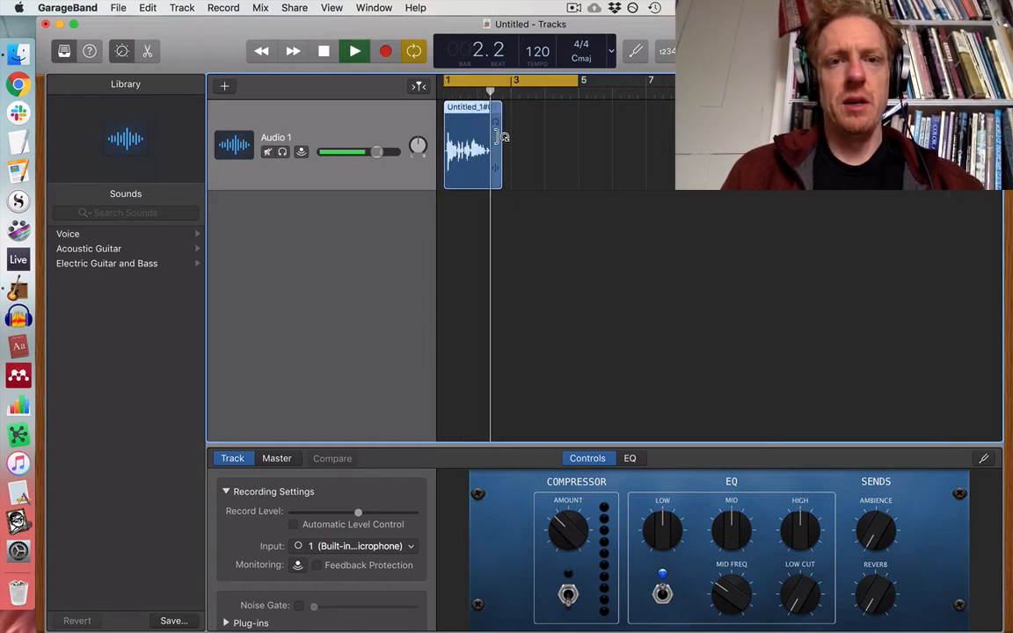
Step: Move the voice region to bar 3, extend its start back to bar 1, and play it from the beginning
key(space)
drag(502, 108, 530, 112)
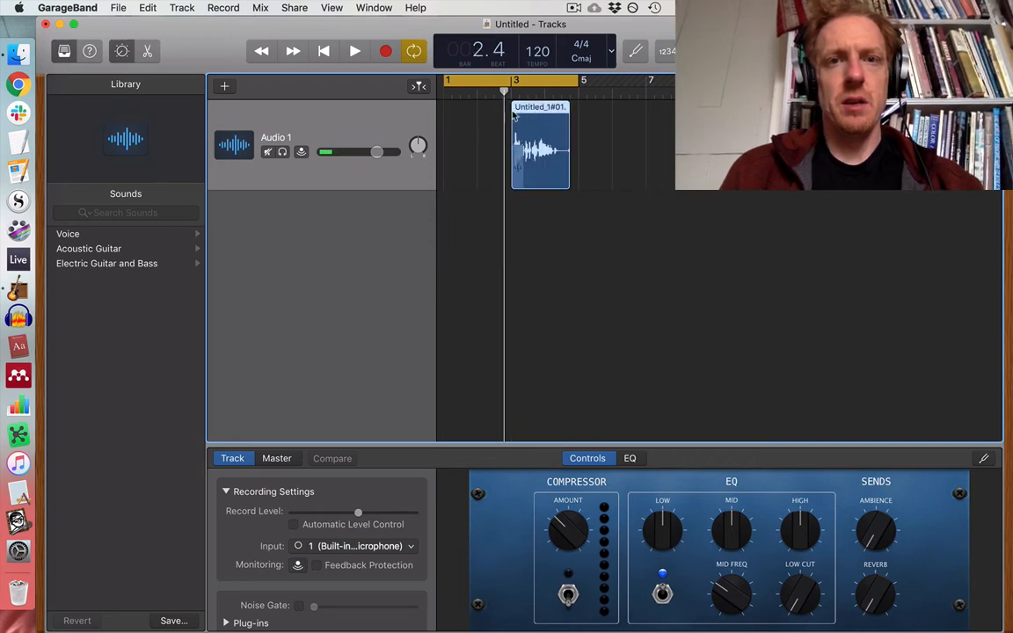
drag(515, 157, 446, 154)
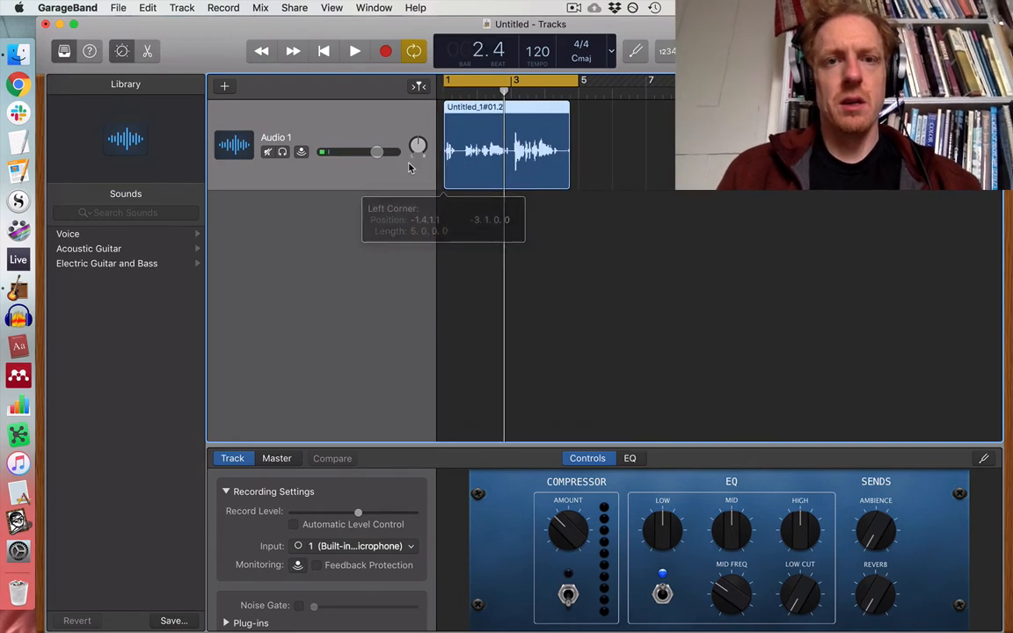
key(Return)
key(space)
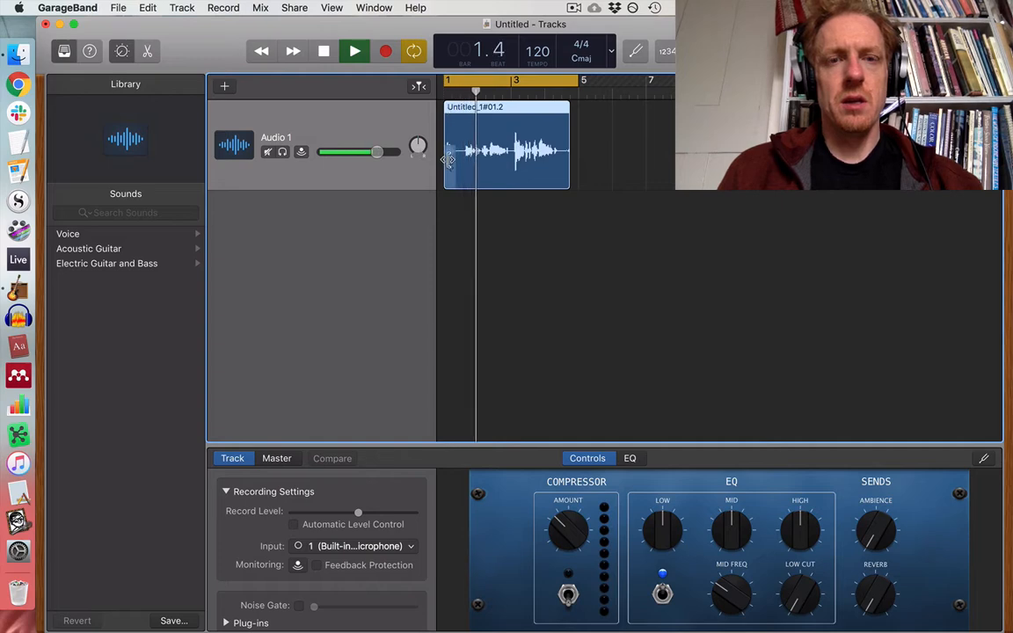
Step: Trim the unwanted audio before the first words of the voice region and move the region back to bar 1
drag(446, 165, 458, 165)
key(space)
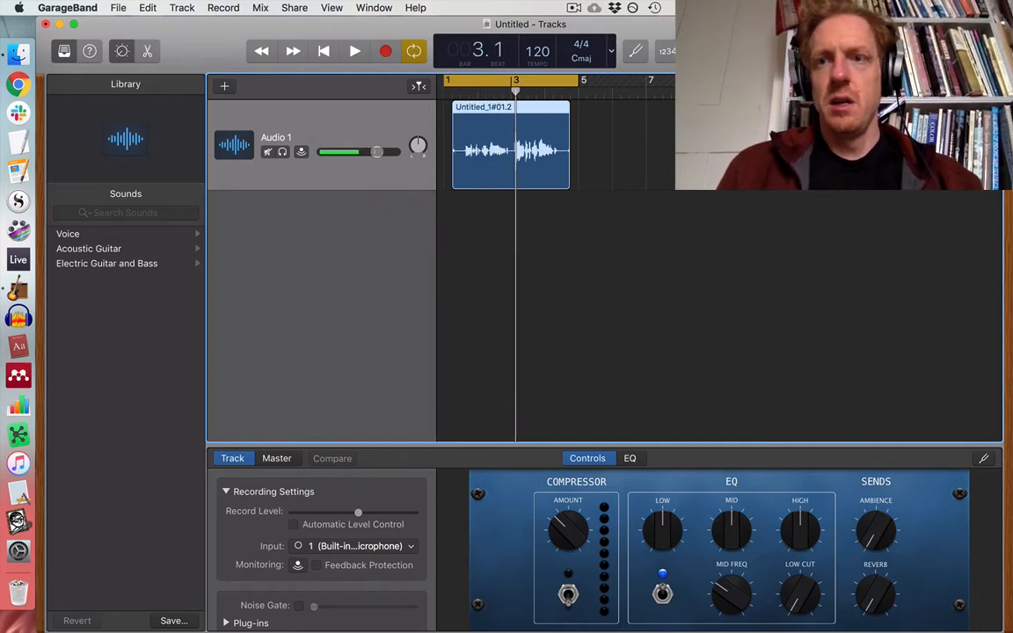
scroll(528, 145, up, 5)
scroll(528, 145, left, 5)
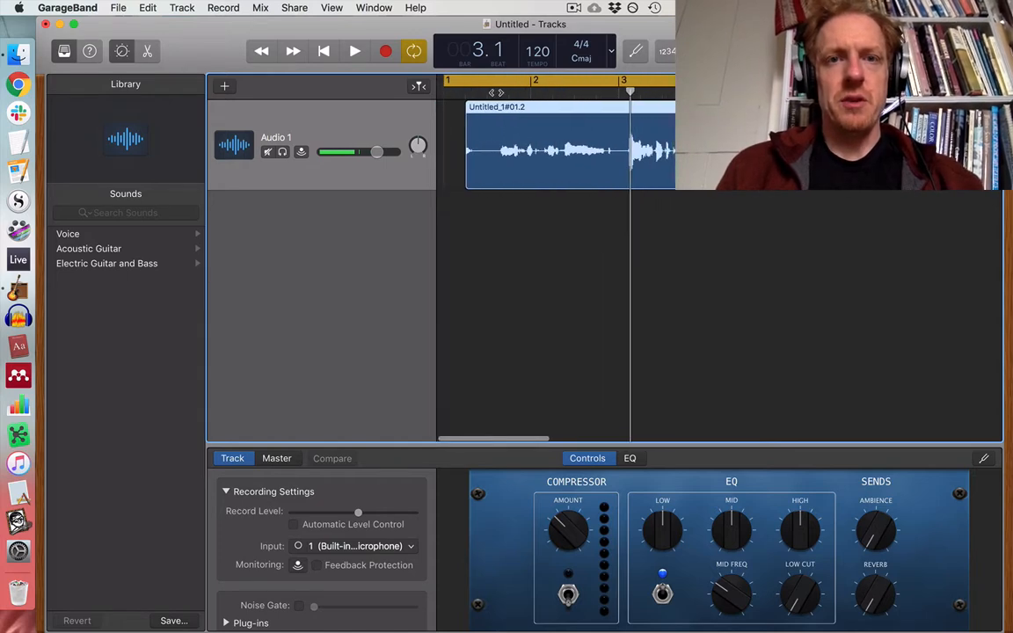
drag(467, 157, 495, 159)
drag(530, 110, 478, 109)
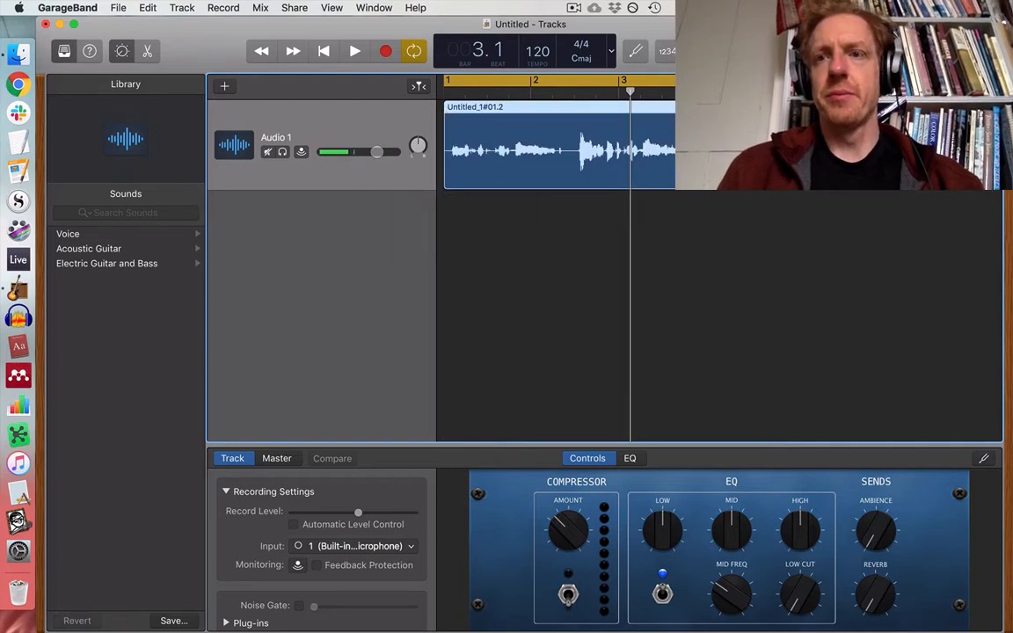
Step: Play the trimmed voice region from the beginning to check how it sounds
key(super+Right)
key(super+Left)
key(super+Left)
key(super+Left)
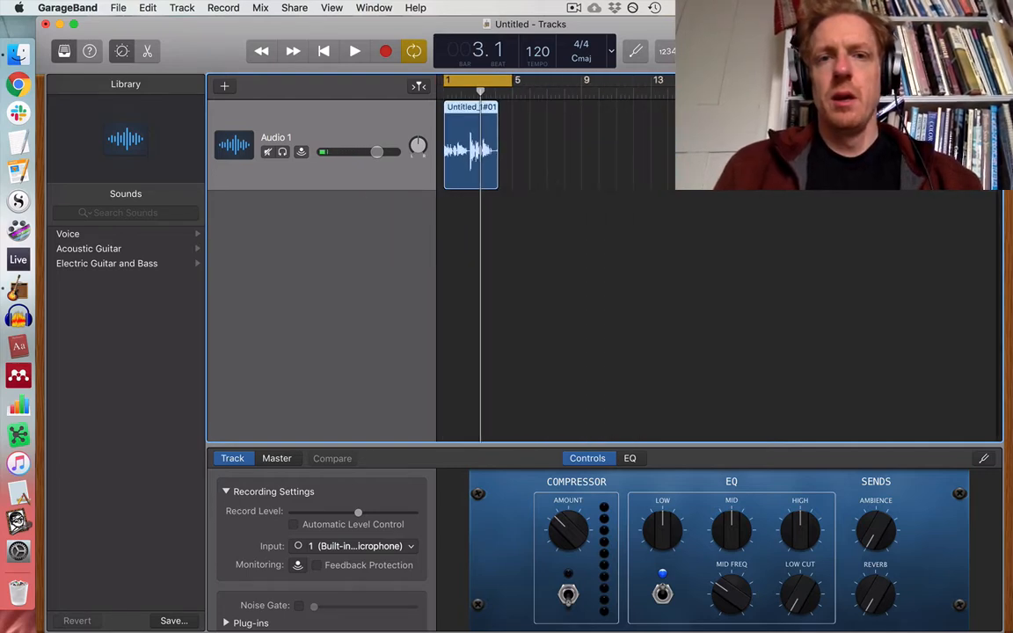
key(Return)
key(space)
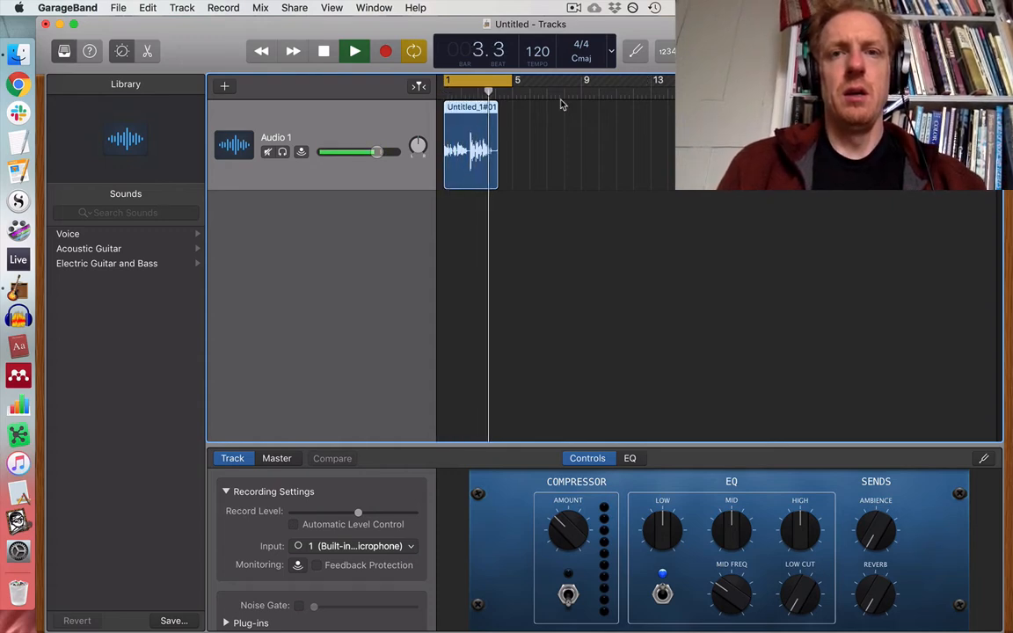
key(space)
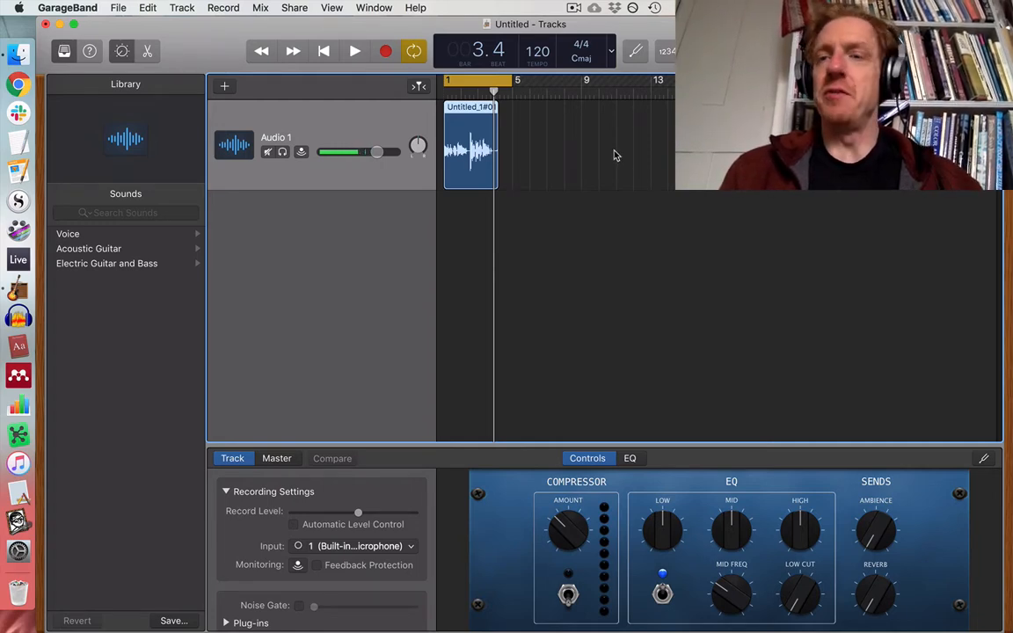
Step: Show the Apple Loops collection and filter it to the Beats category
key(o)
scroll(936, 362, down, 10)
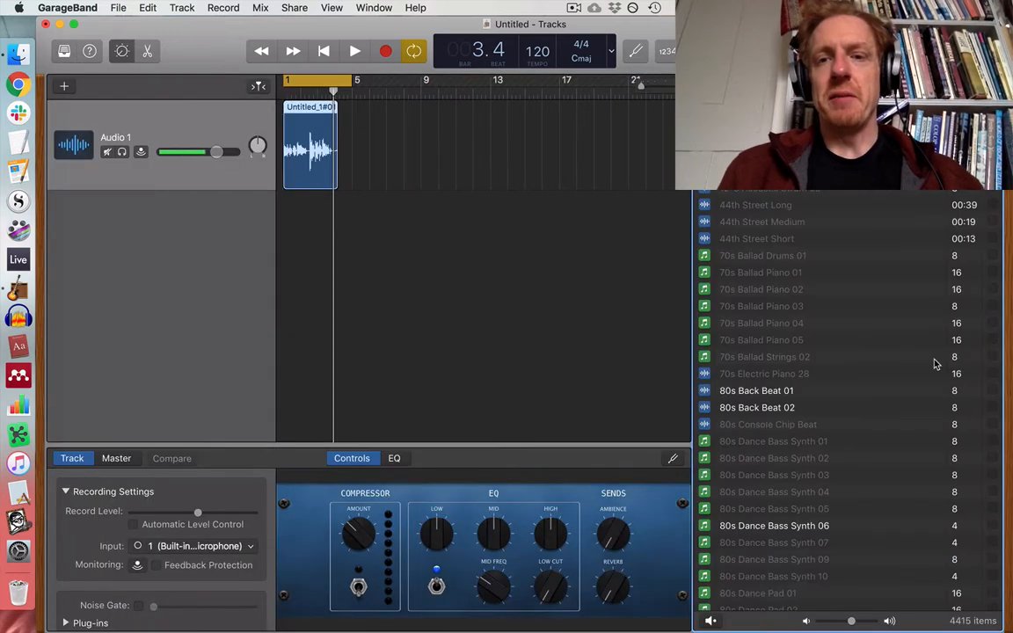
scroll(935, 364, down, 15)
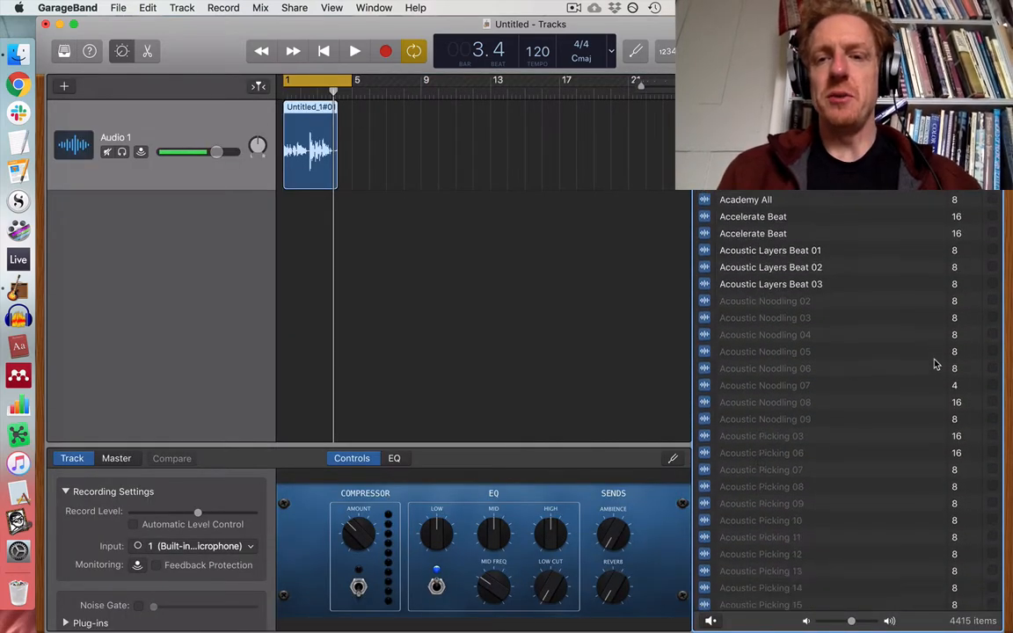
scroll(936, 364, down, 15)
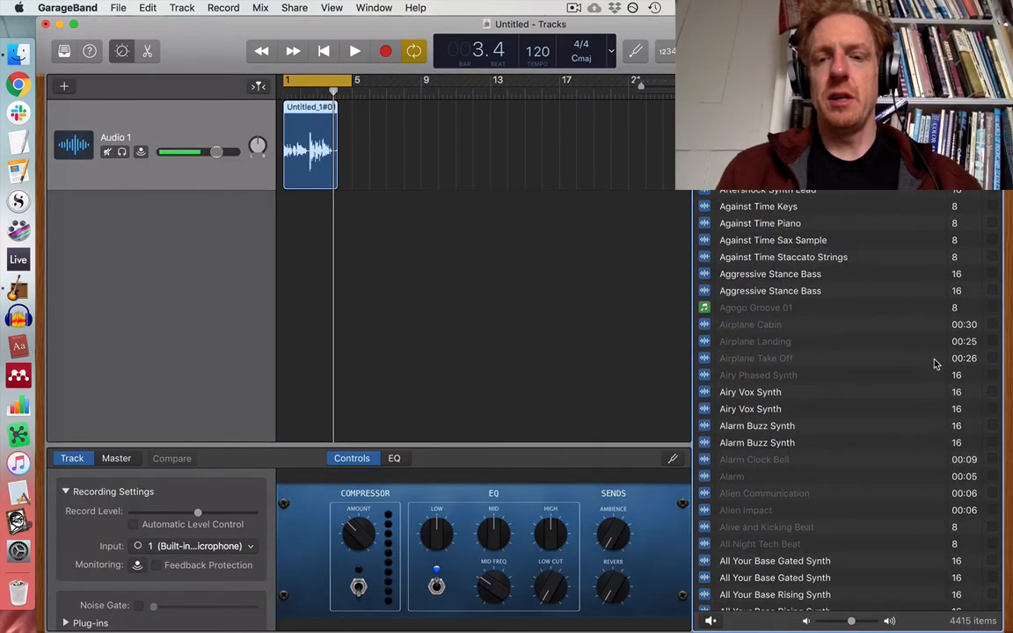
scroll(935, 364, down, 15)
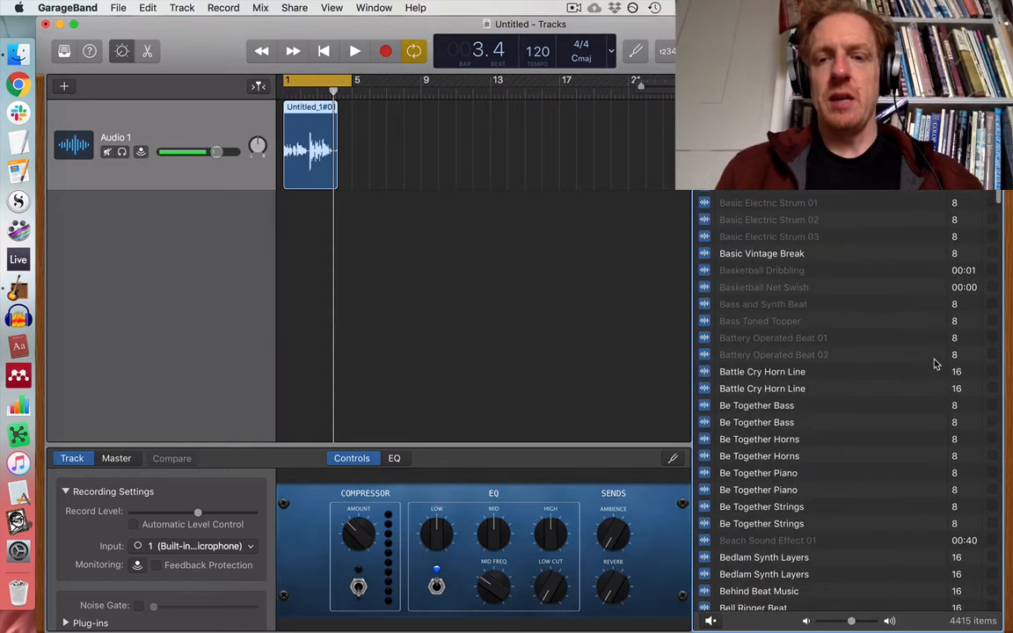
scroll(935, 364, down, 15)
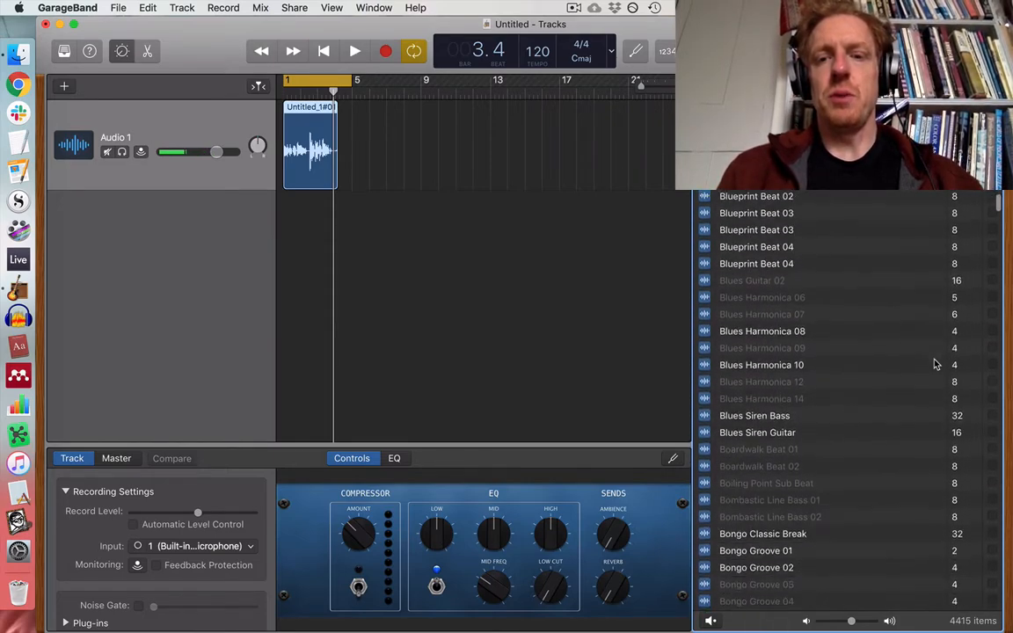
scroll(935, 364, down, 5)
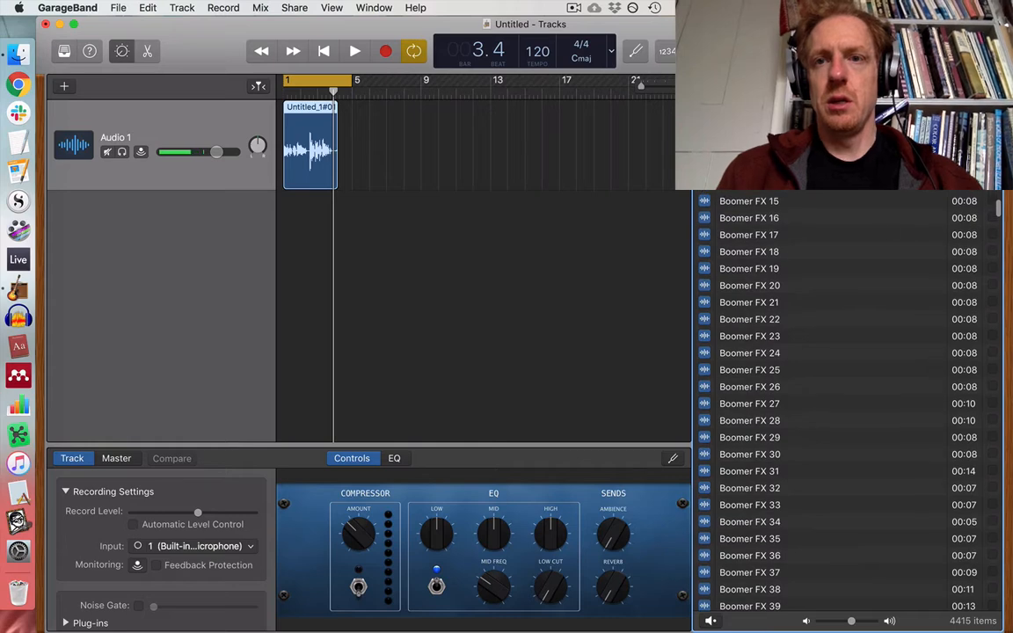
click(746, 109)
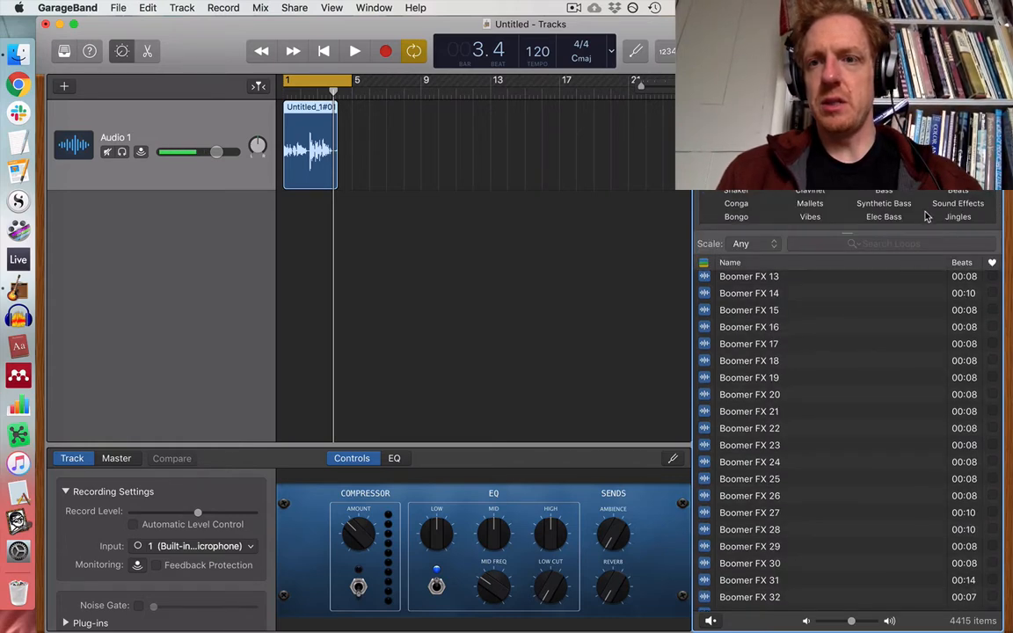
click(960, 190)
Step: Preview the Deal Breaker Beat loop and add it at bar 1 on a new track below the voice track
scroll(839, 452, up, 10)
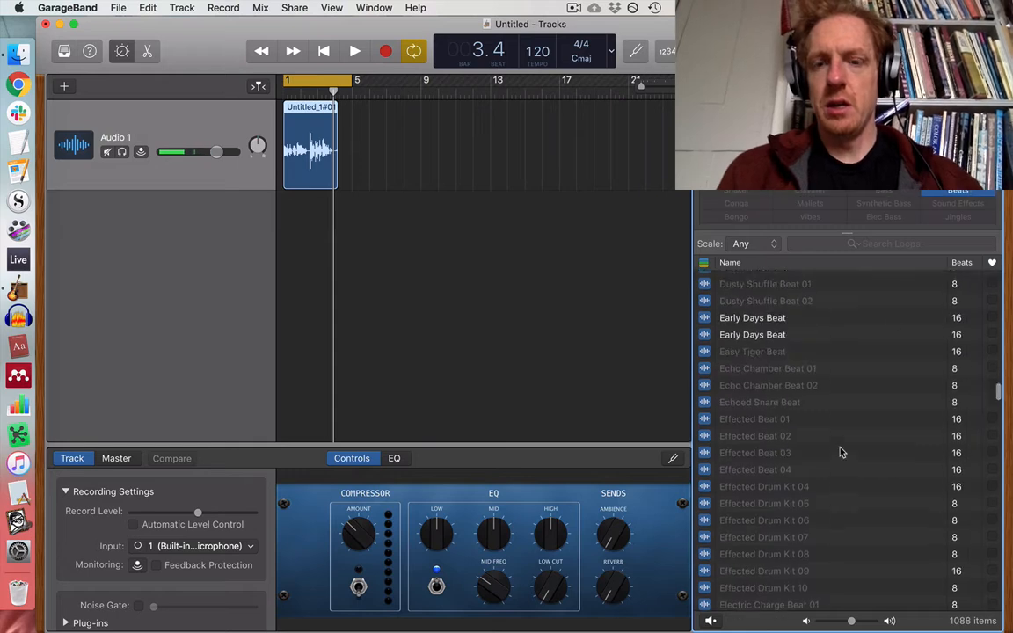
scroll(840, 452, up, 10)
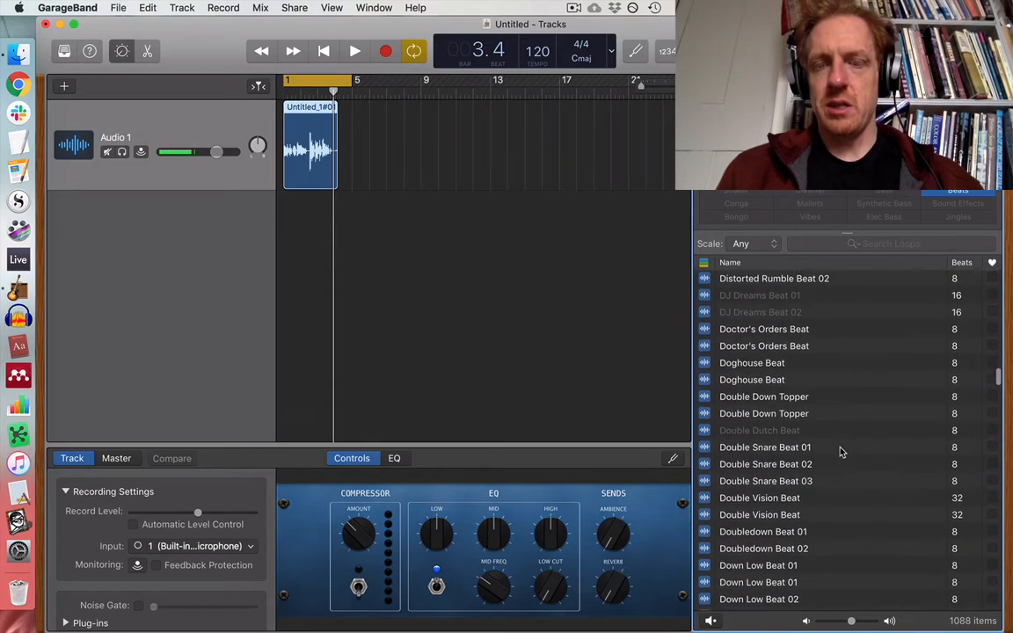
scroll(840, 452, up, 10)
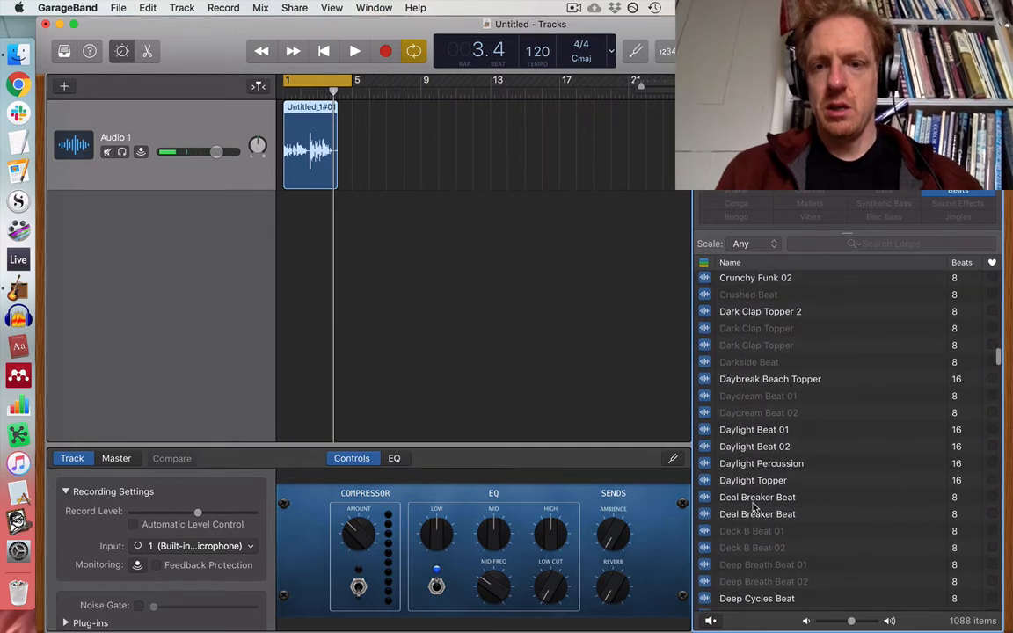
click(752, 501)
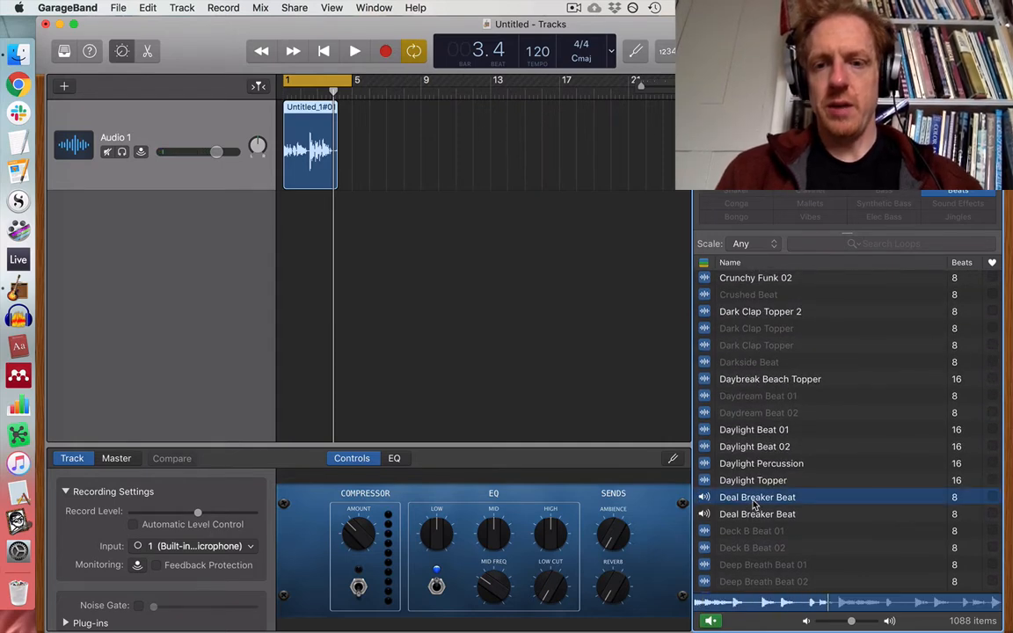
drag(754, 505, 331, 200)
Step: Play the voice with the beat and slightly lower the volume of the Deal Breaker Beat track
key(space)
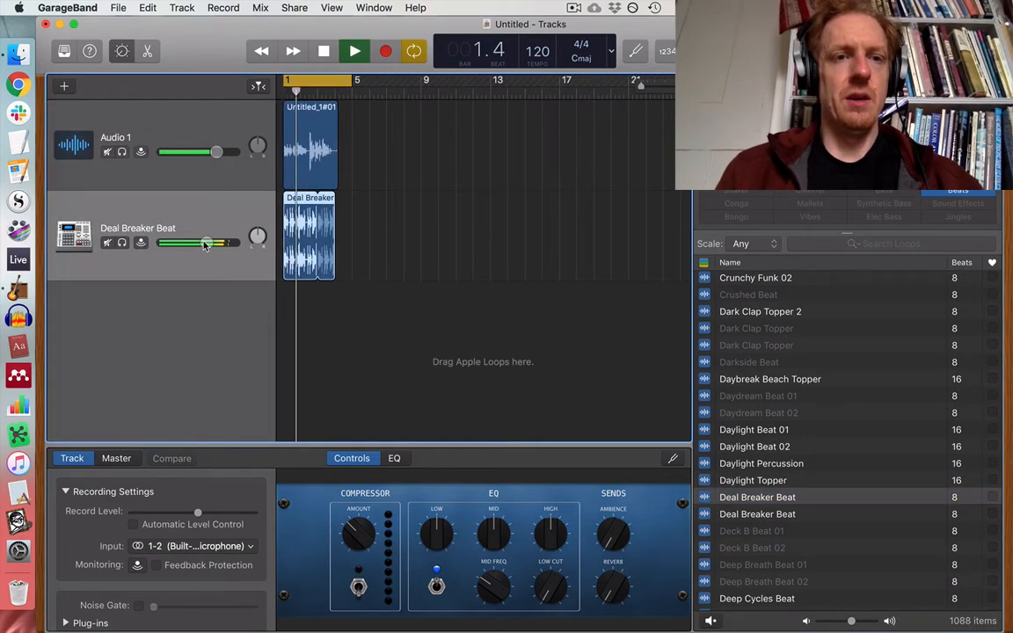
drag(207, 242, 203, 242)
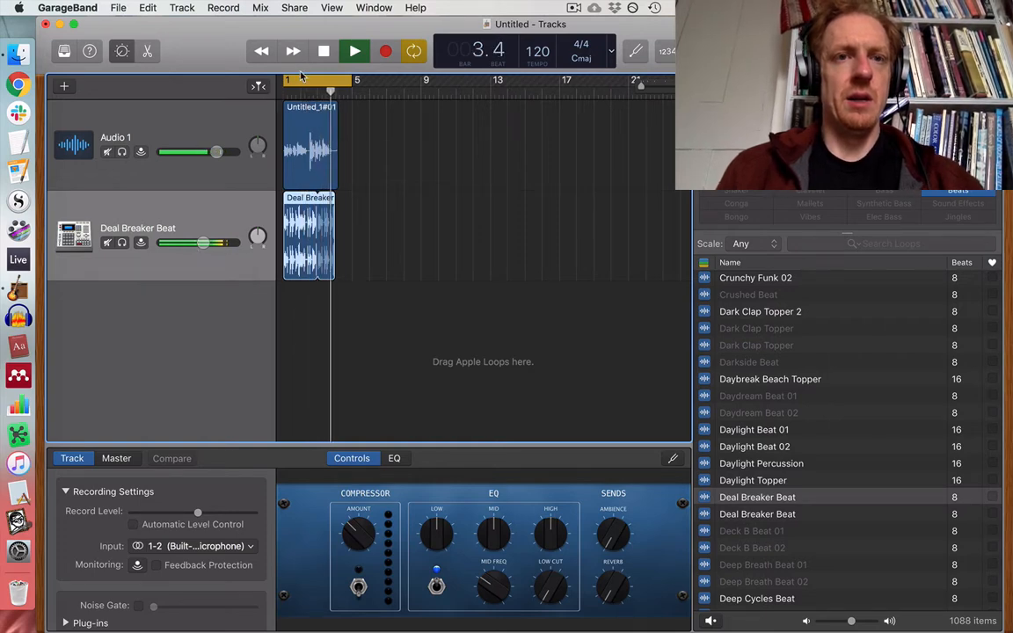
key(space)
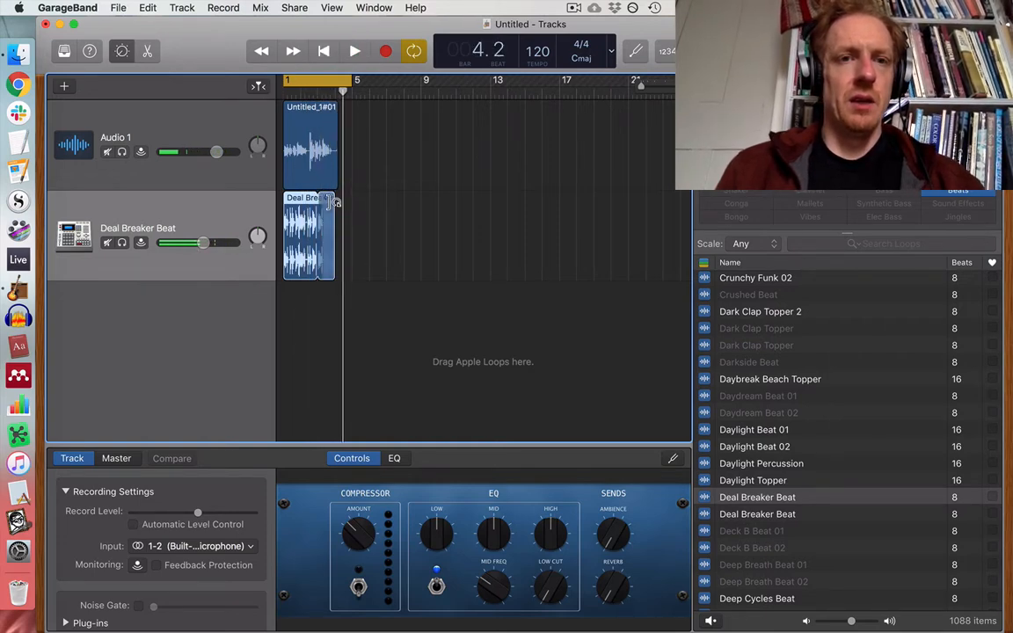
Step: Extend the Deal Breaker Beat loop to bar 5, then clear the Beats filter and hide the loop browser
mouse_move(335, 201)
mouse_down()
mouse_move(360, 204)
mouse_move(352, 207)
mouse_up()
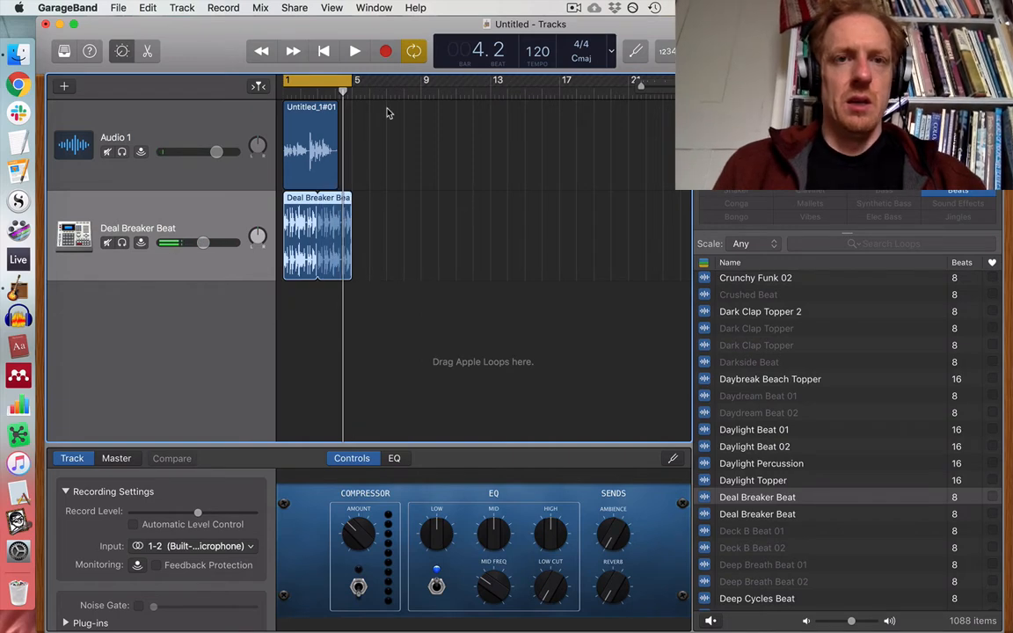
drag(343, 92, 291, 94)
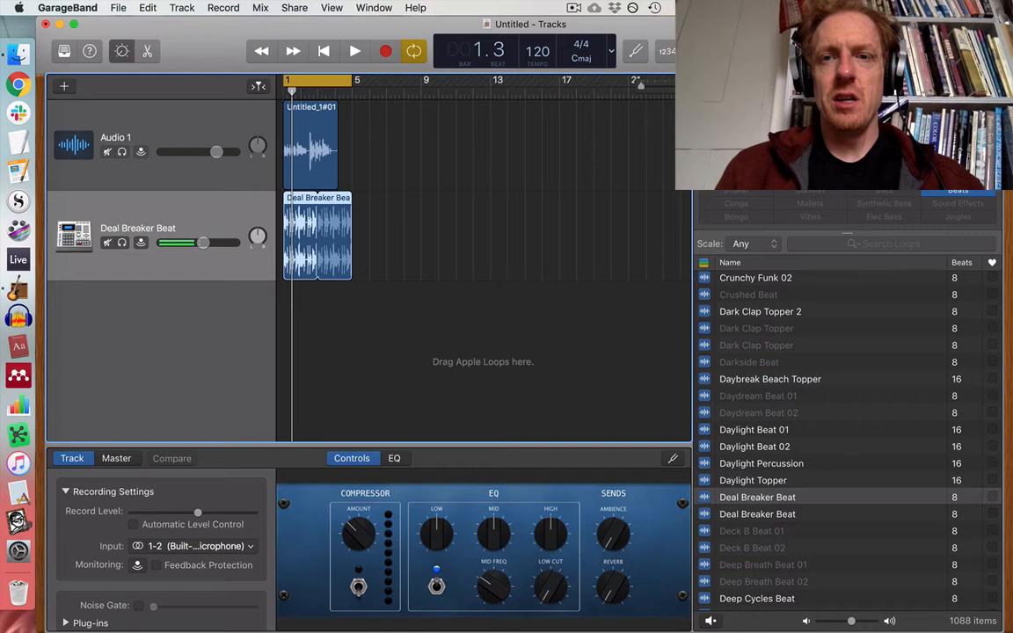
click(957, 188)
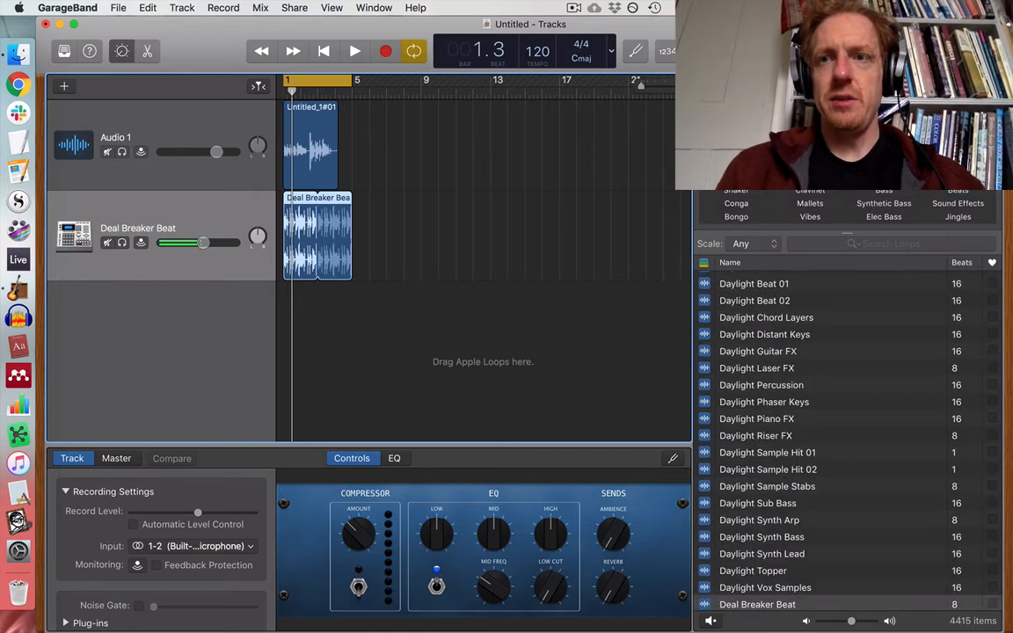
key(o)
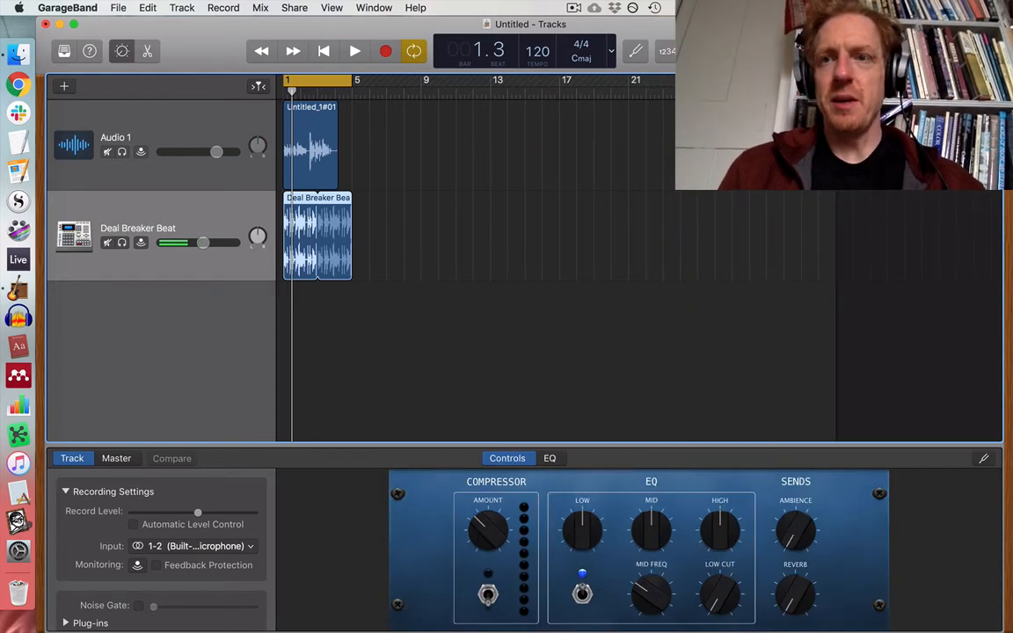
Step: Trim the end of the voice region on the Audio 1 track back to bar 4
key(super+Right)
key(super+Right)
key(super+Right)
key(super+Right)
key(super+Right)
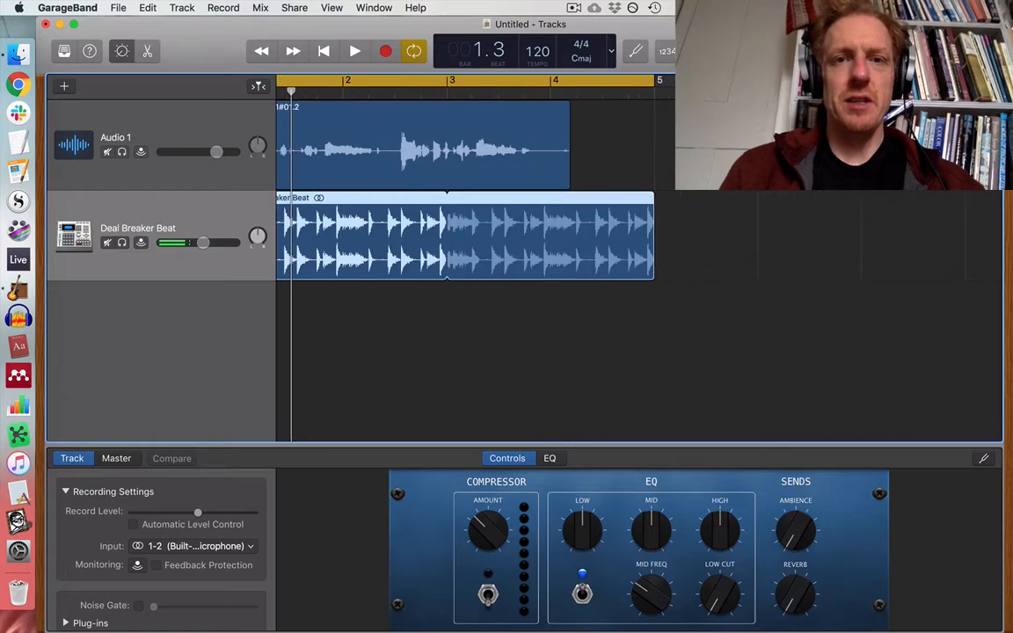
drag(566, 162, 549, 168)
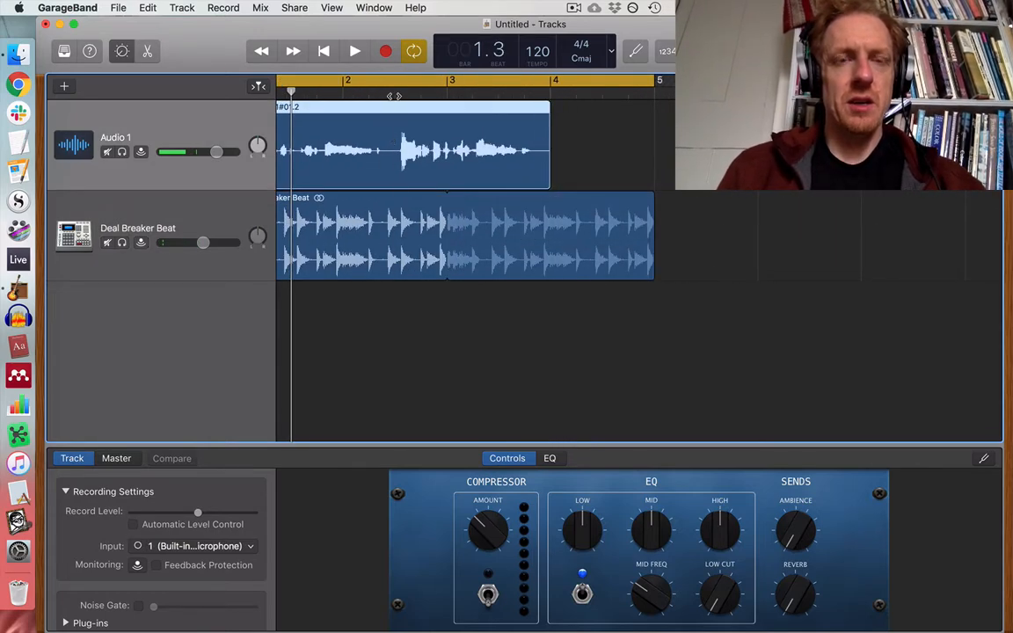
Step: Split the voice region at 2.3, just before the second phrase, and move the second part to bar 3
click(394, 93)
key(super+t)
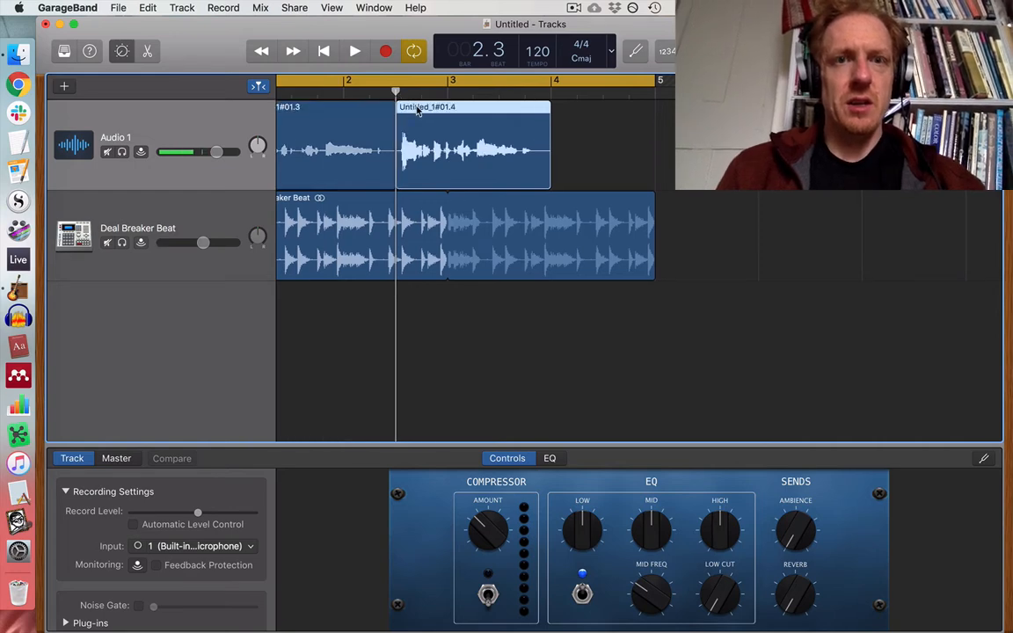
drag(419, 110, 470, 110)
scroll(468, 110, left, 3)
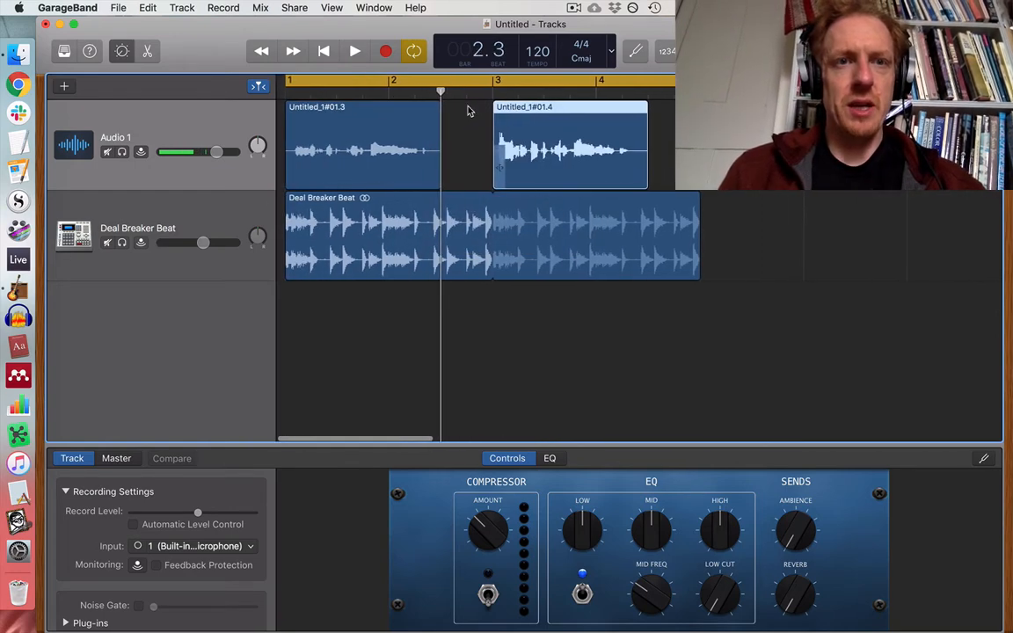
Step: Trim the gap before the first words of the first voice region, move it back to bar 1, and play the result
key(Return)
key(space)
key(space)
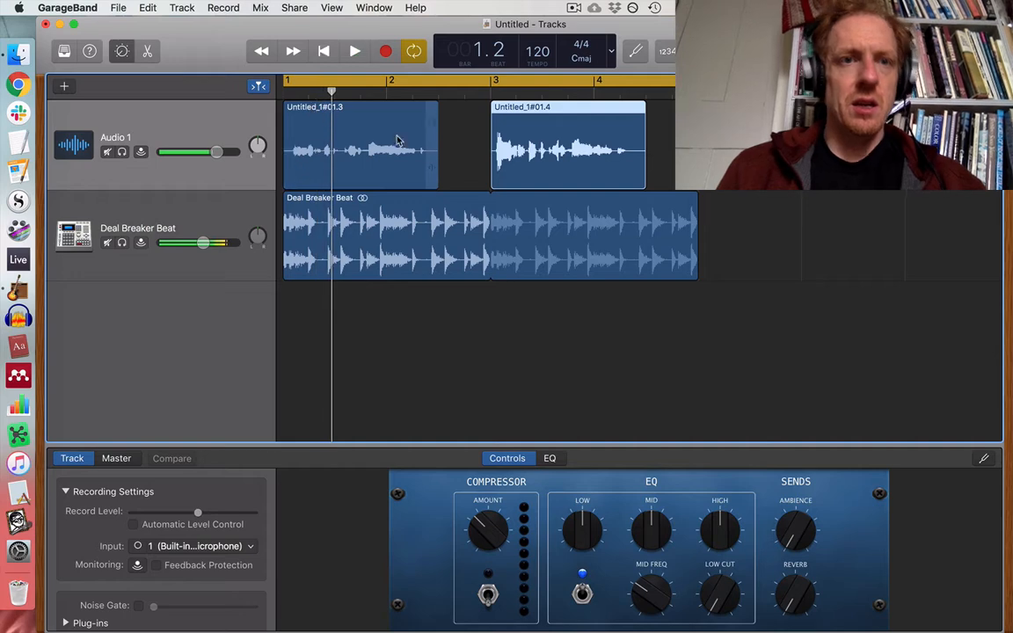
drag(286, 170, 295, 170)
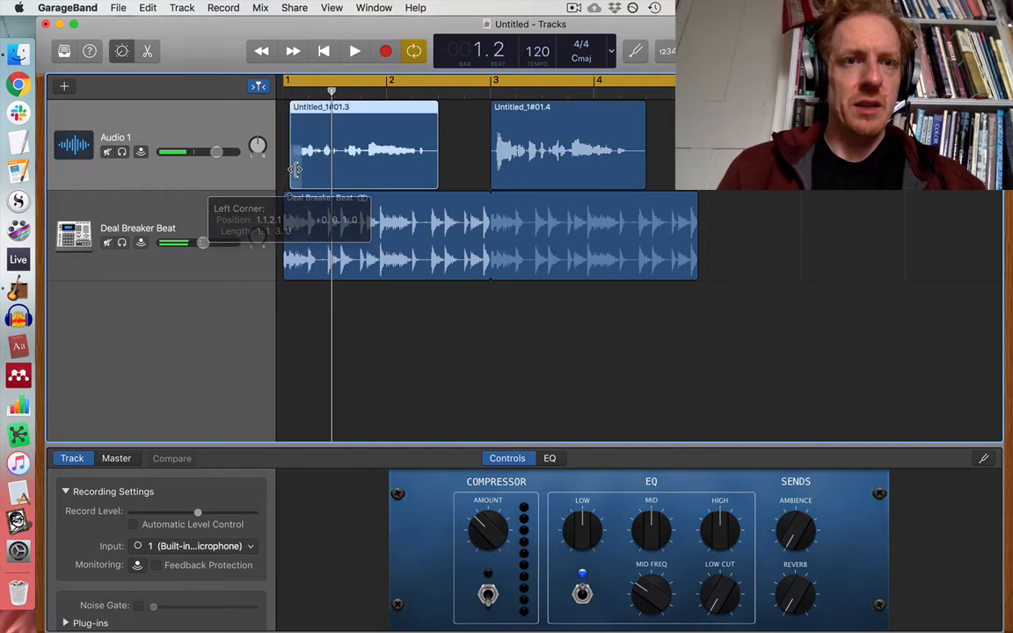
drag(310, 106, 297, 109)
key(space)
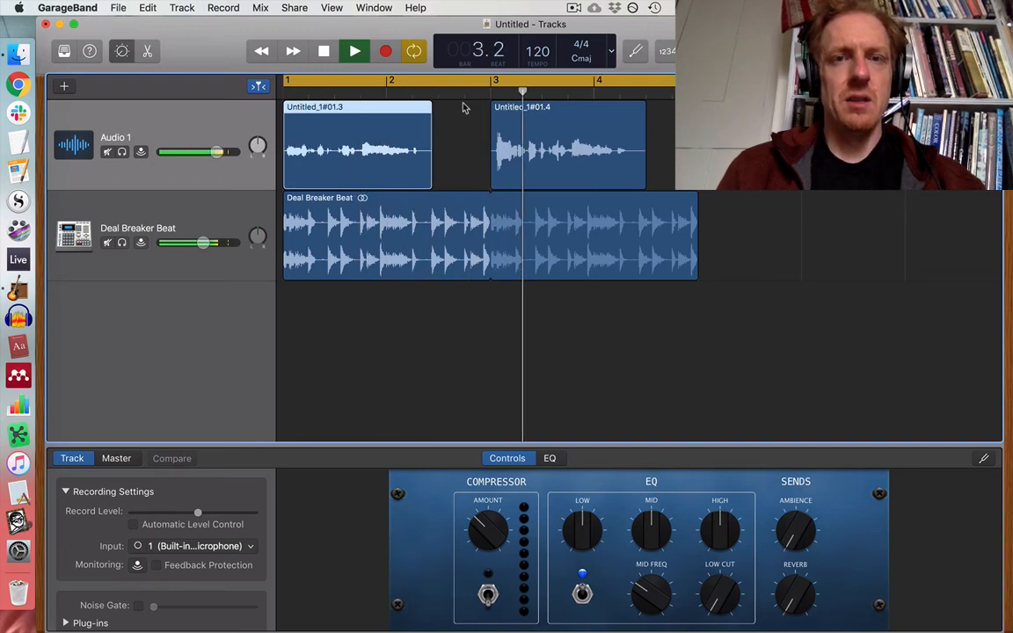
key(space)
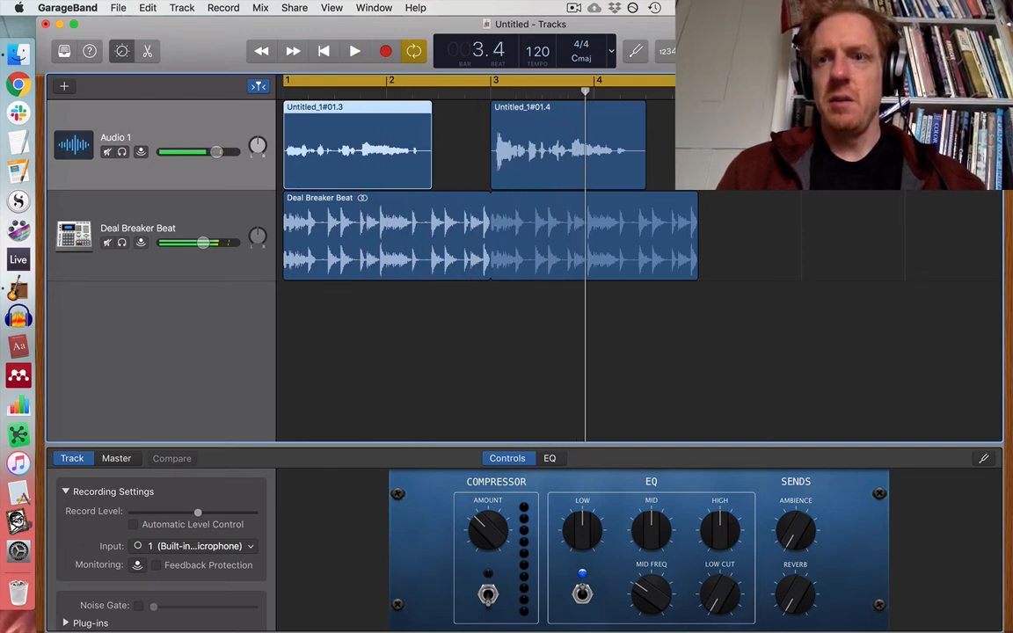
Step: Finely trim the silence at the start of both voice regions and realign them to bars 1 and 3
key(super+Right)
key(super+Right)
key(super+Right)
key(super+Right)
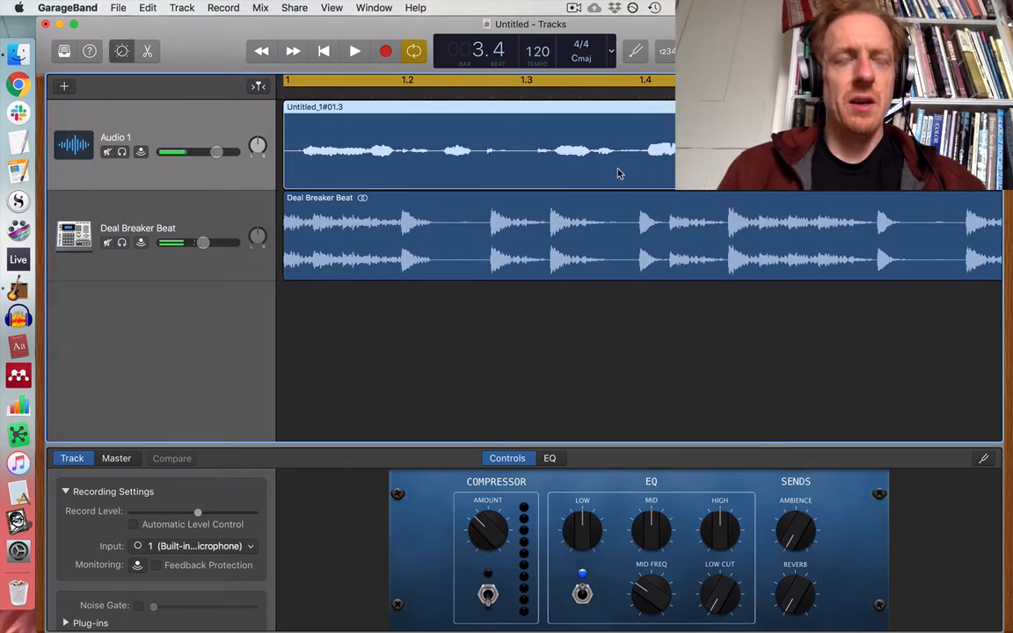
drag(290, 167, 305, 173)
drag(344, 110, 623, 151)
Step: Play both voice regions with the beat to check their timing
key(space)
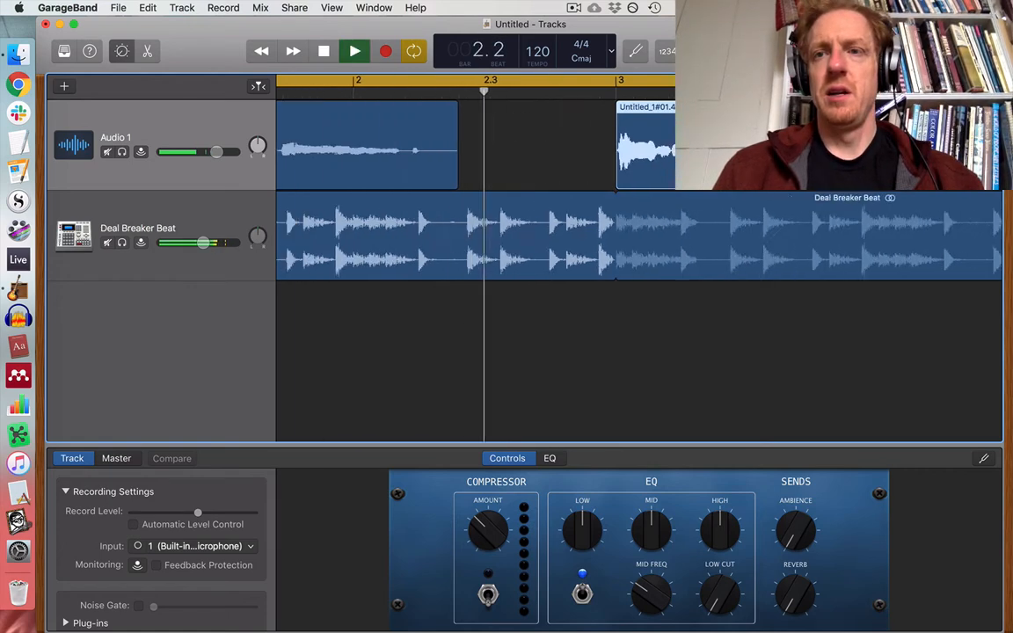
key(super+Left)
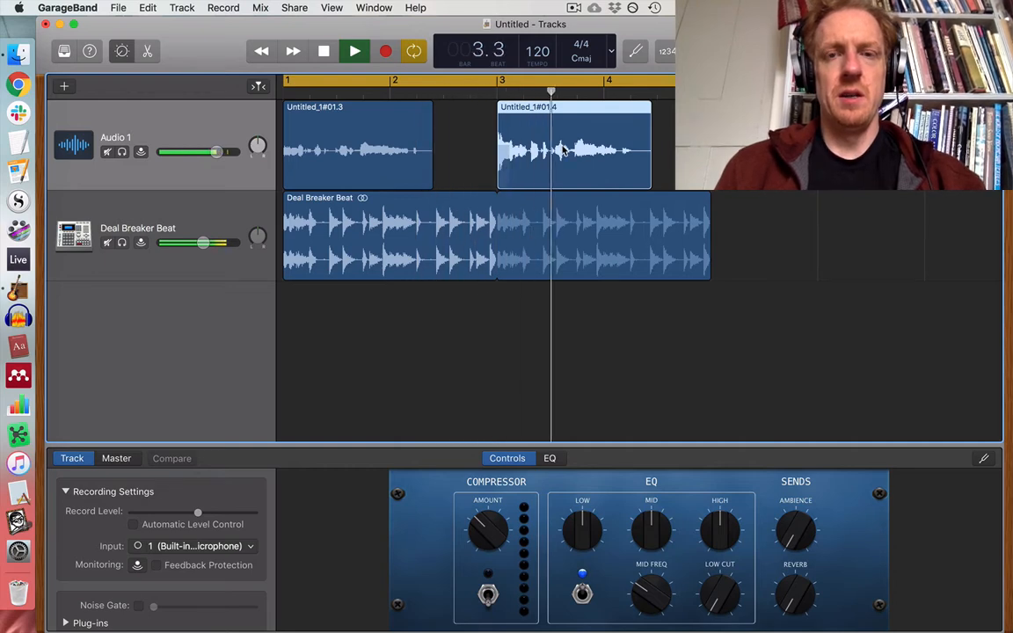
key(space)
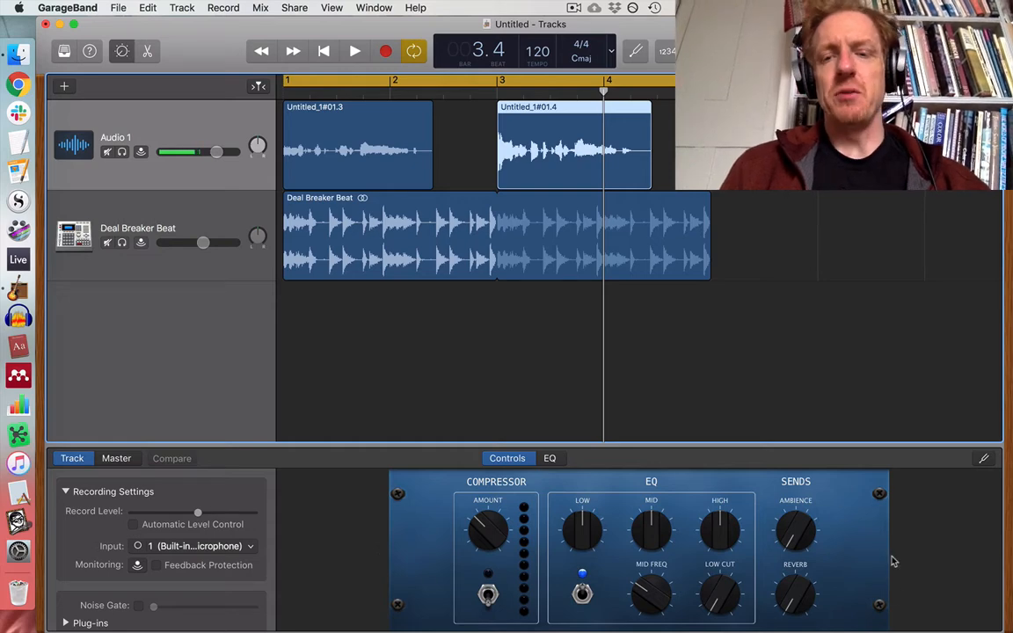
Step: Show the EQ of the voice track in an enlarged view and turn on its Analyzer
click(551, 459)
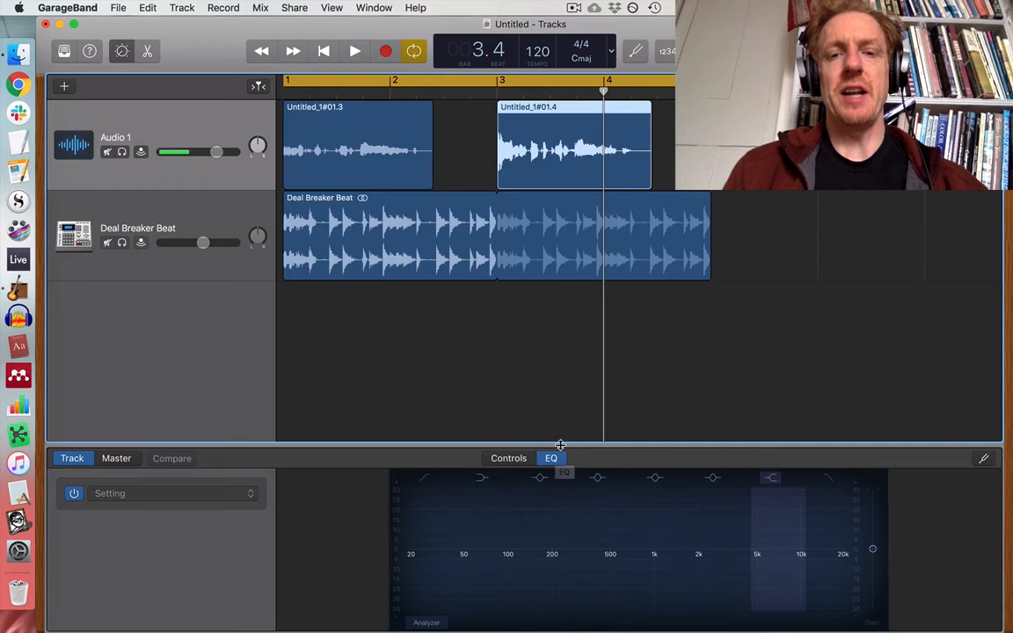
drag(560, 445, 565, 300)
key(space)
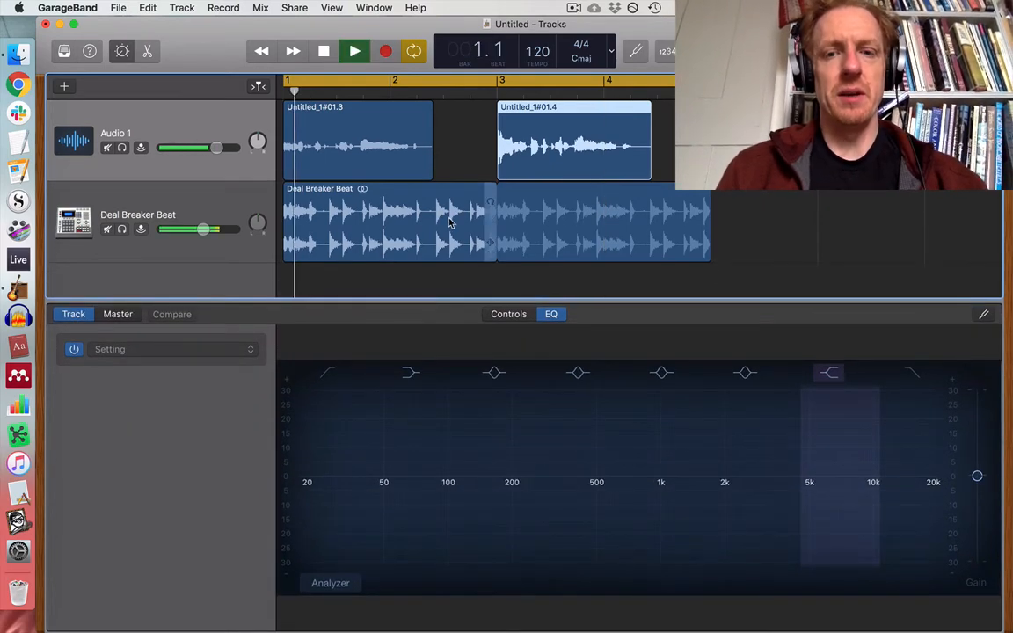
key(space)
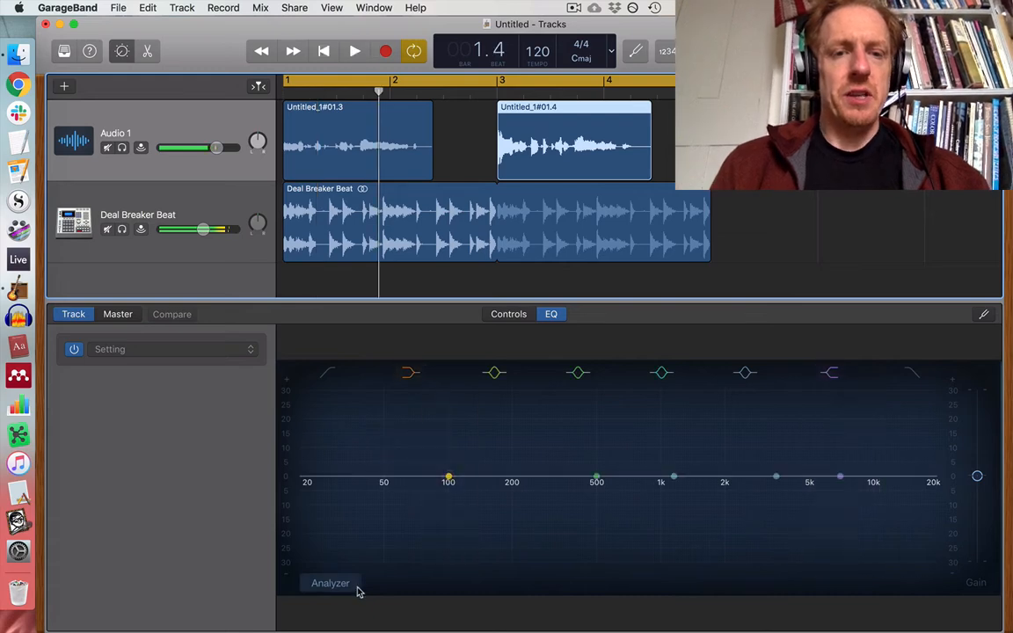
click(327, 588)
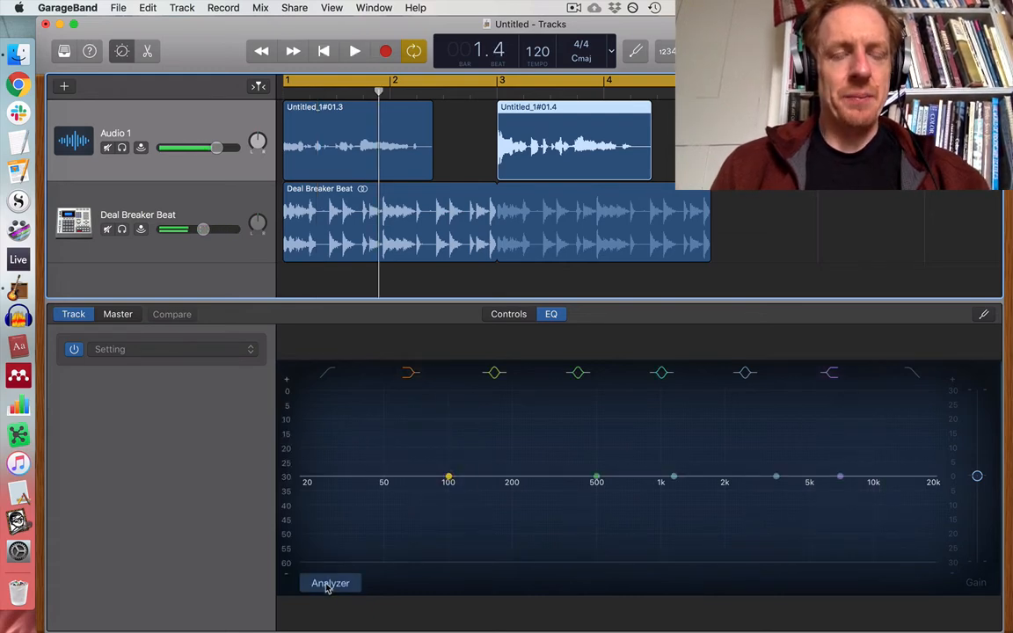
Step: Mute the Deal Breaker Beat track and play the voice regions to examine their frequency spectrum in the EQ
key(space)
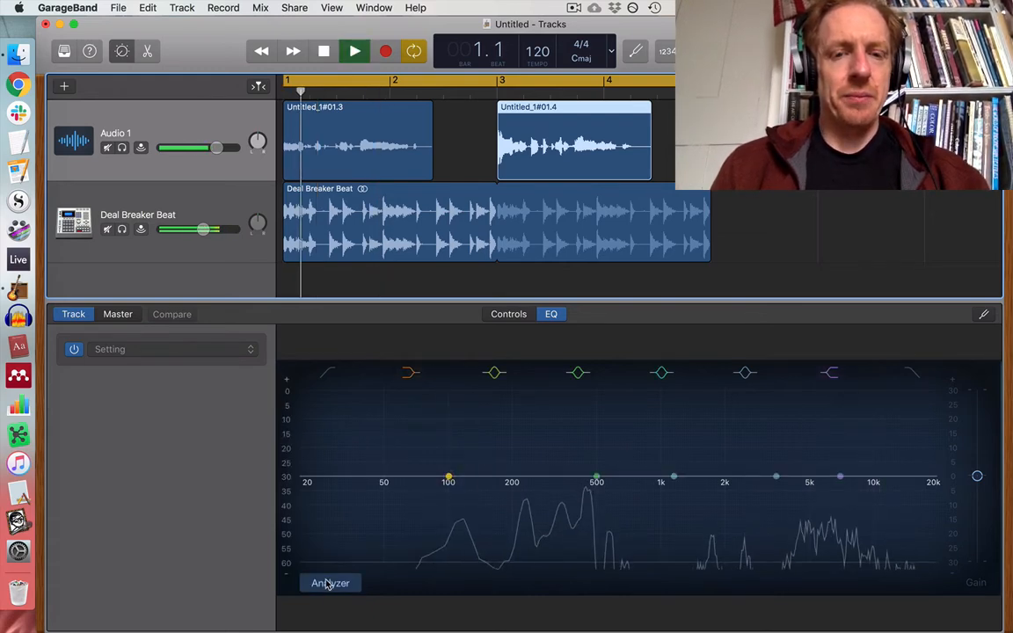
click(107, 230)
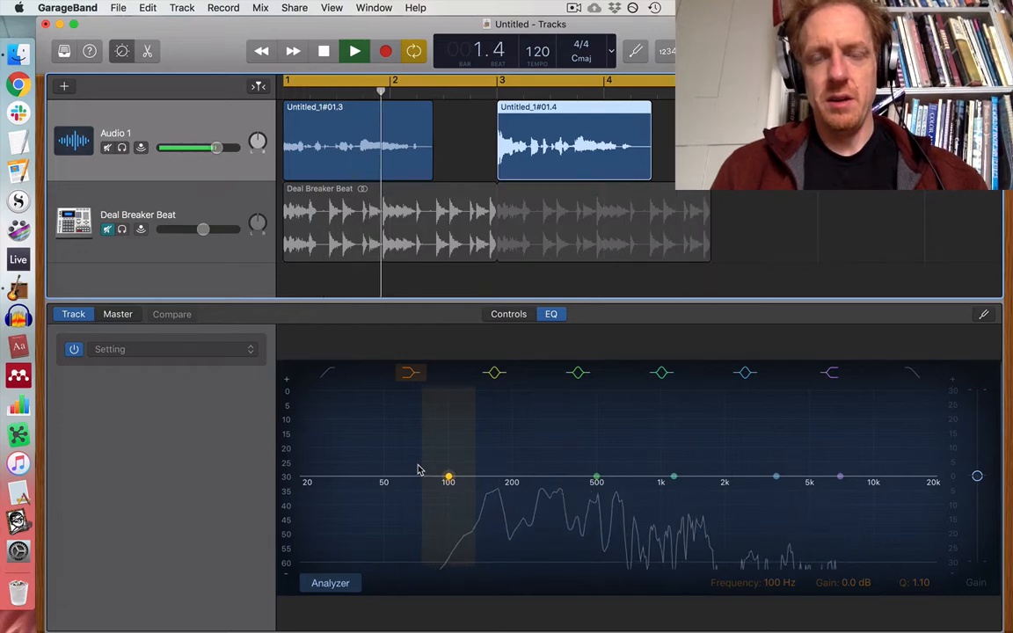
key(space)
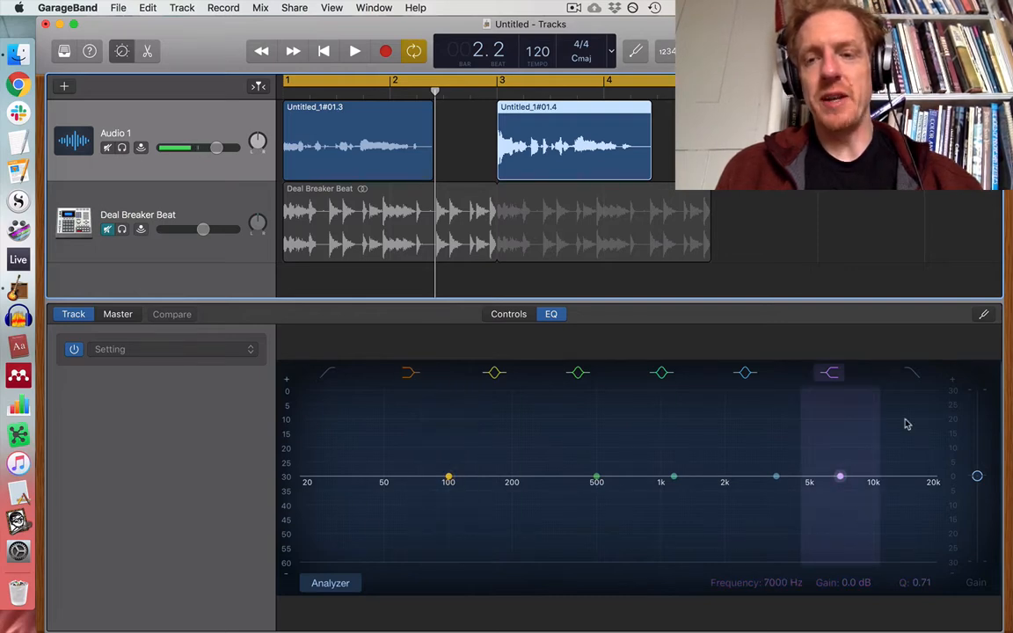
key(space)
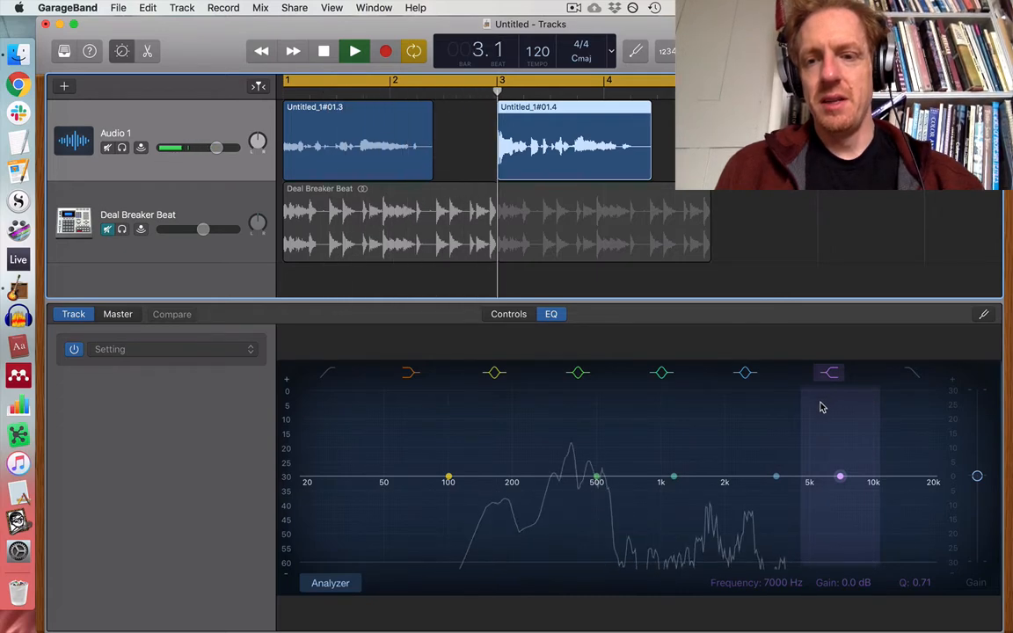
key(space)
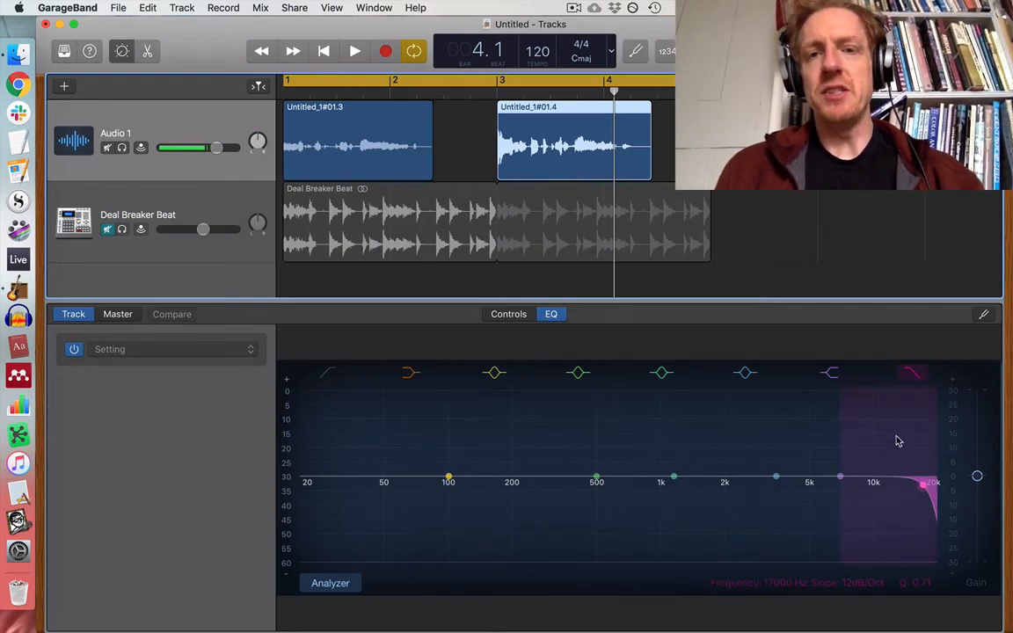
Step: Sweep the voice track's high cut EQ band down to about 132 Hz and back up to 20000 Hz
key(space)
drag(927, 482, 514, 471)
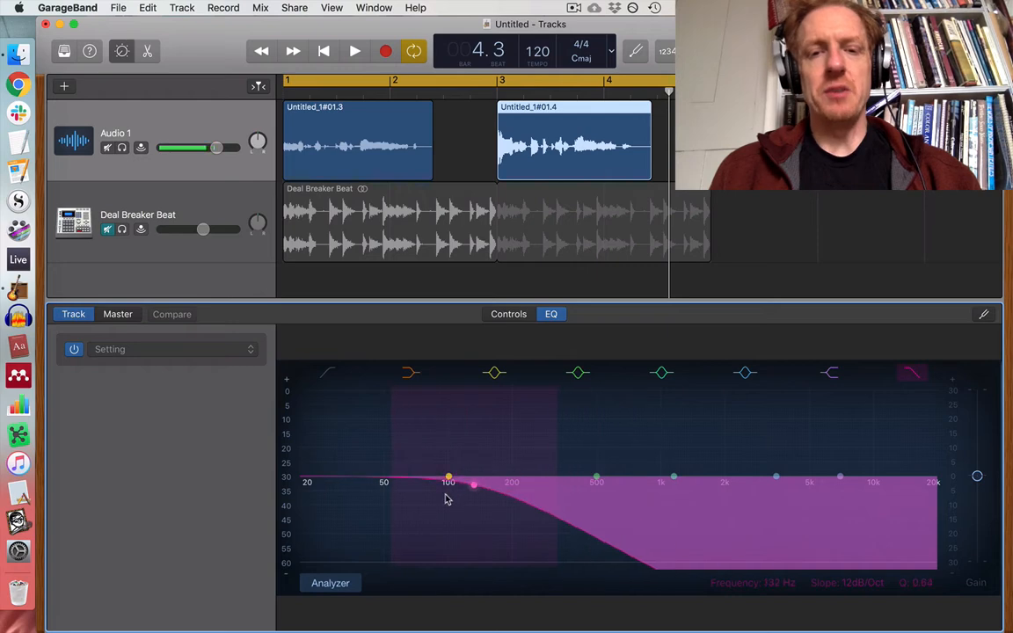
drag(439, 491, 979, 476)
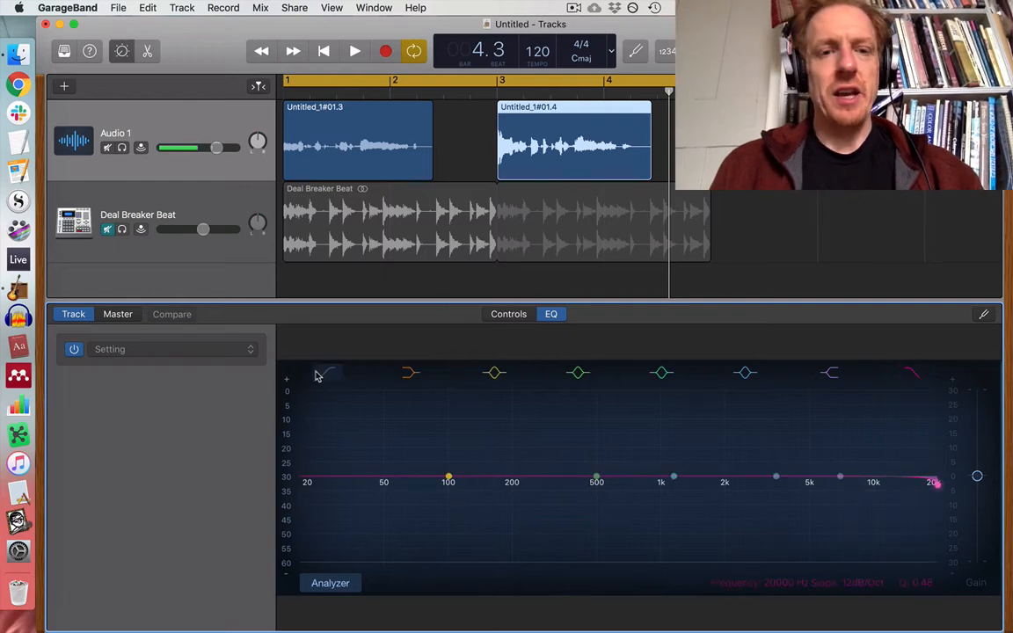
Step: Sweep the voice track's low cut EQ band during playback, return it to 20 Hz and switch the band off
key(space)
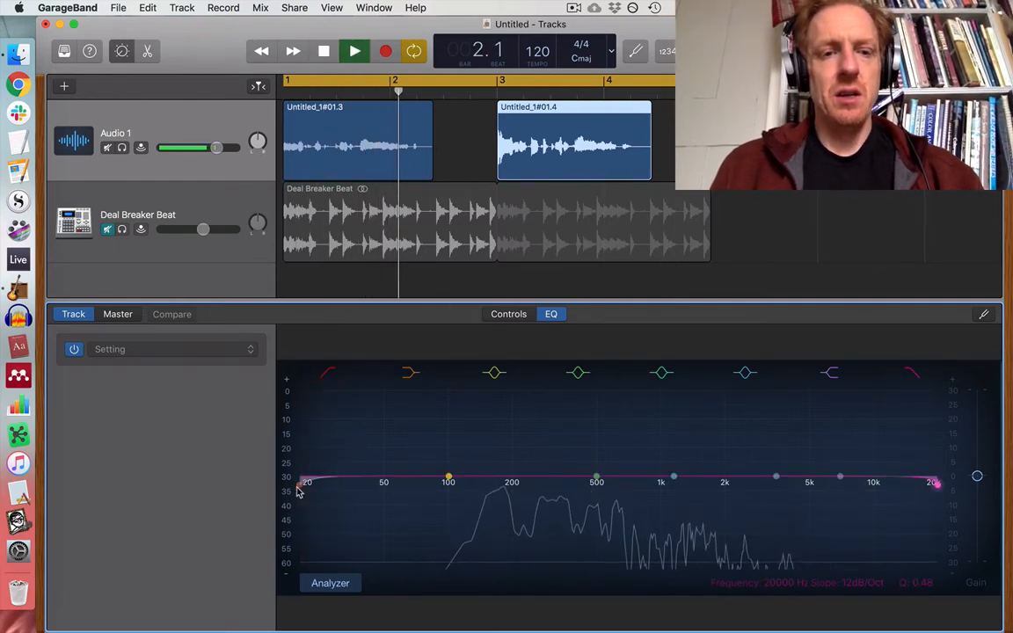
drag(307, 490, 224, 495)
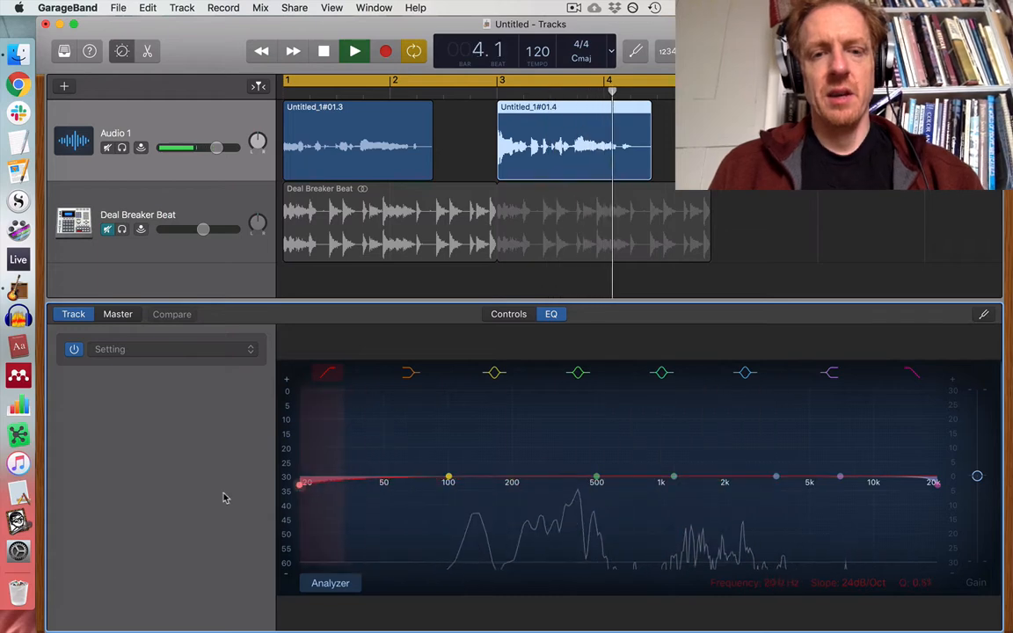
click(325, 377)
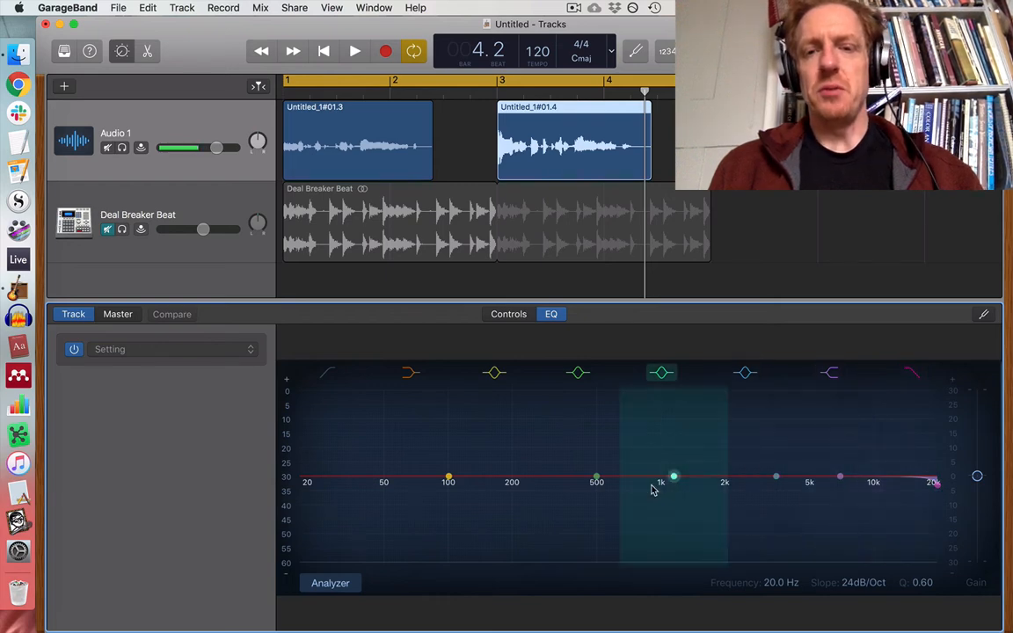
Step: Switch off the two peak EQ bands above 1 kHz and set the 500 Hz band to 680 Hz and -1.0 dB during playback
click(665, 378)
click(745, 373)
key(space)
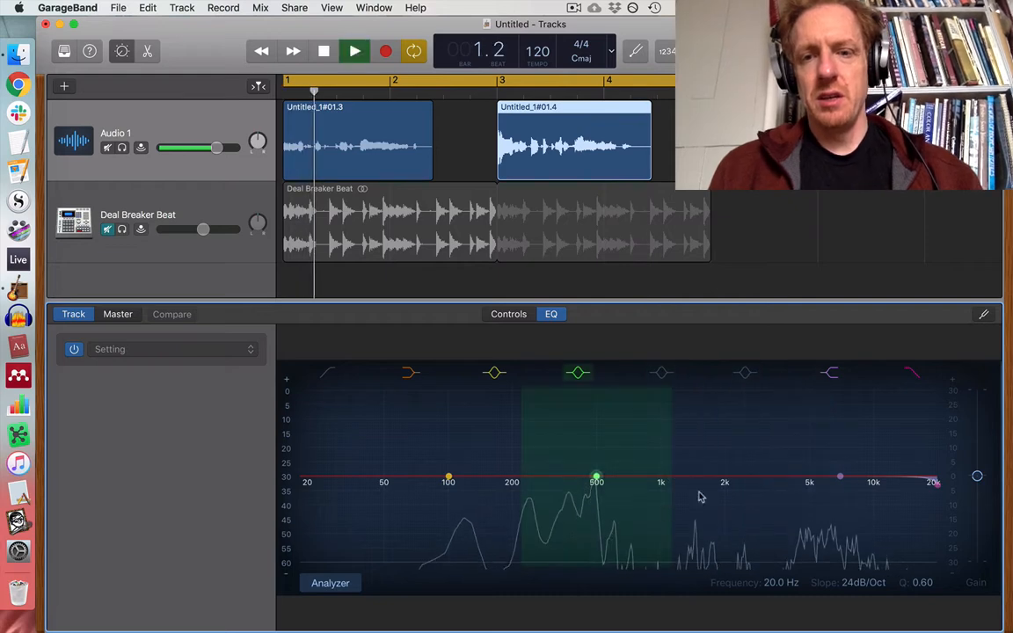
drag(596, 482, 625, 477)
key(space)
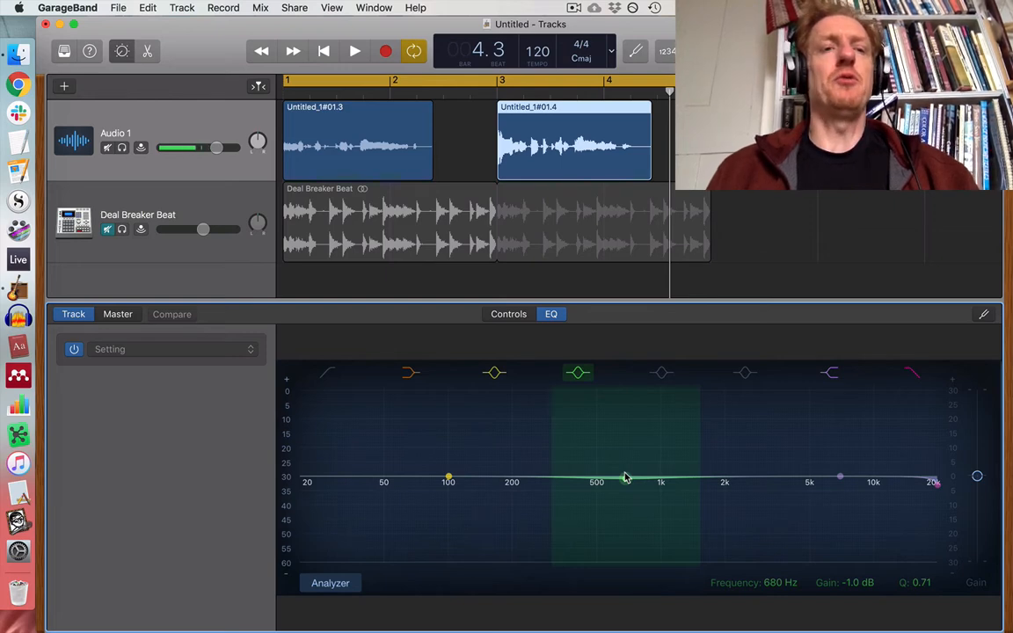
Step: Apply the Bright Vocal EQ preset from the 05 Voice category to the voice track and audition it
click(219, 353)
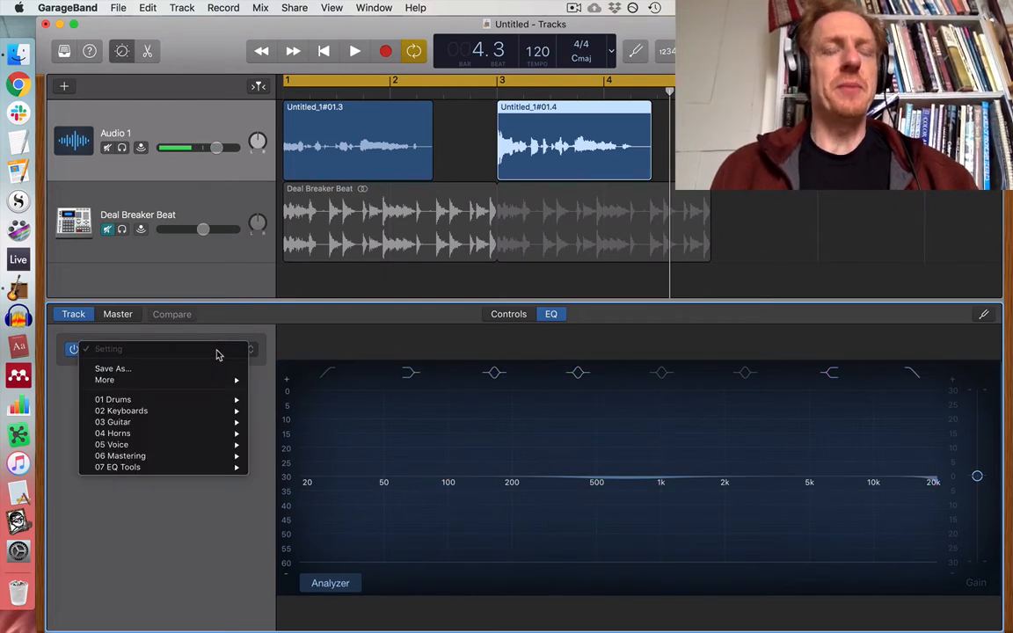
mouse_move(212, 438)
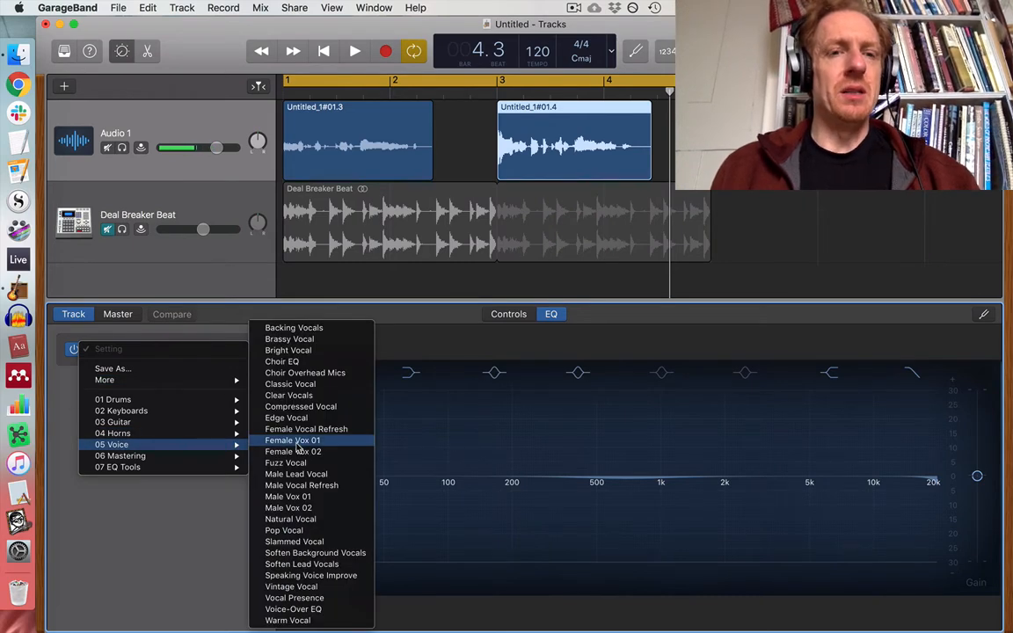
click(312, 350)
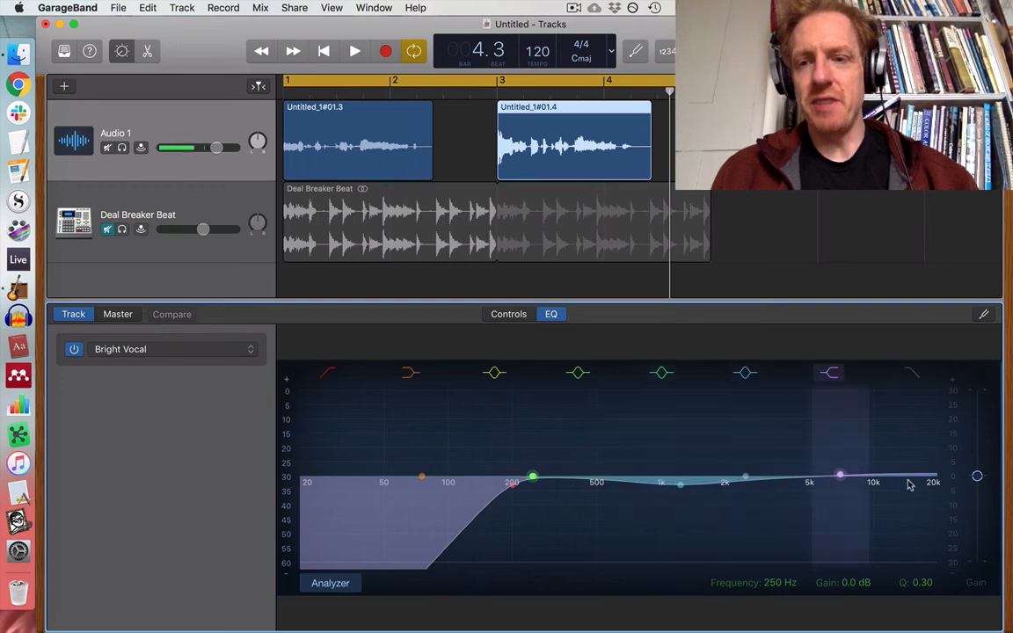
key(space)
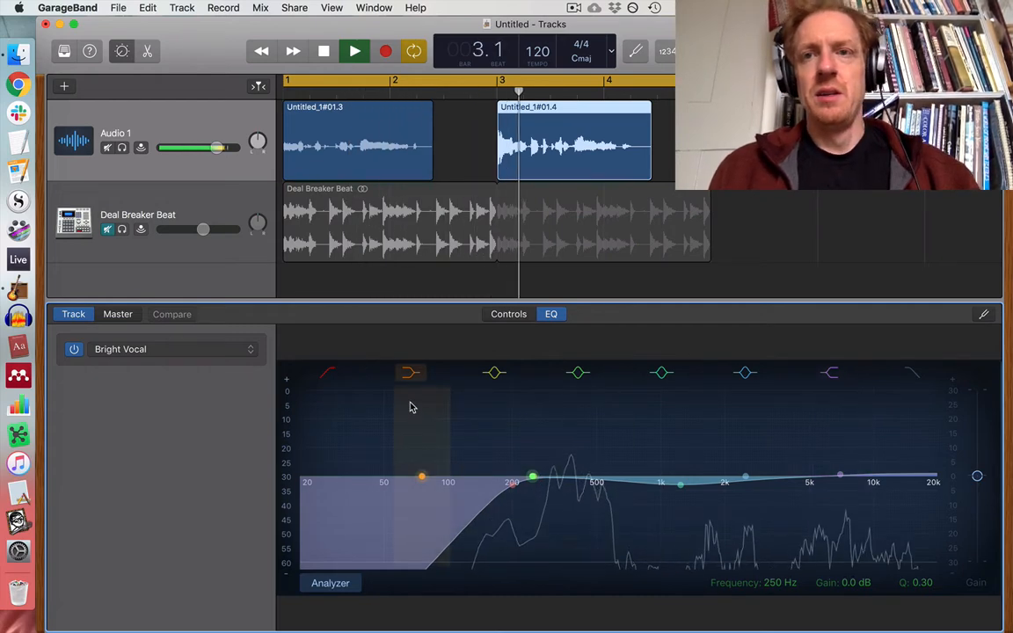
key(space)
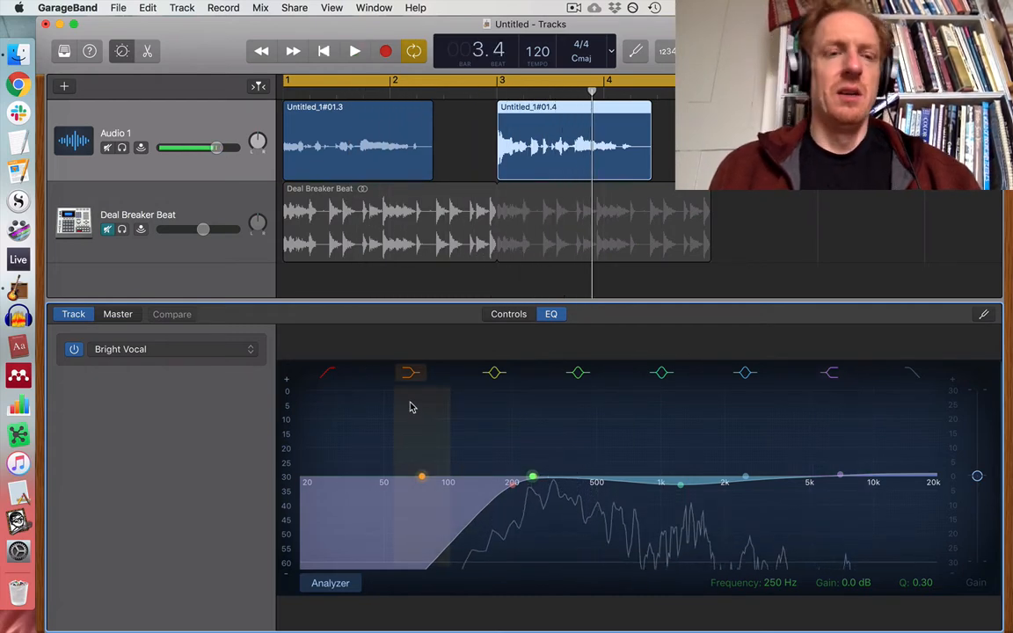
Step: Replace the EQ preset with Male Lead Vocal from the 05 Voice category and listen to the voice with it
click(145, 351)
mouse_move(163, 466)
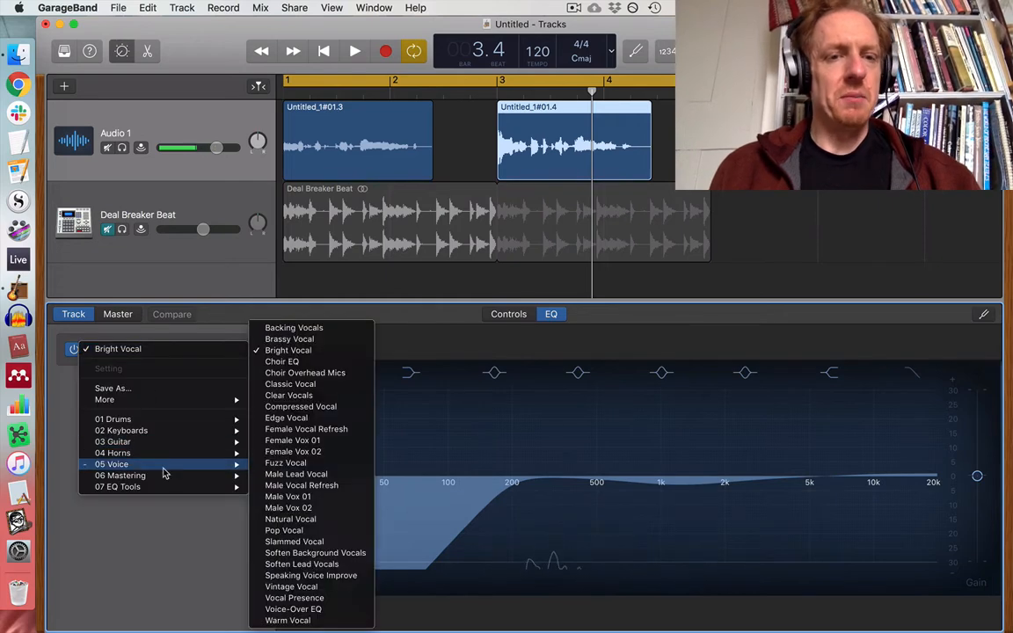
click(315, 477)
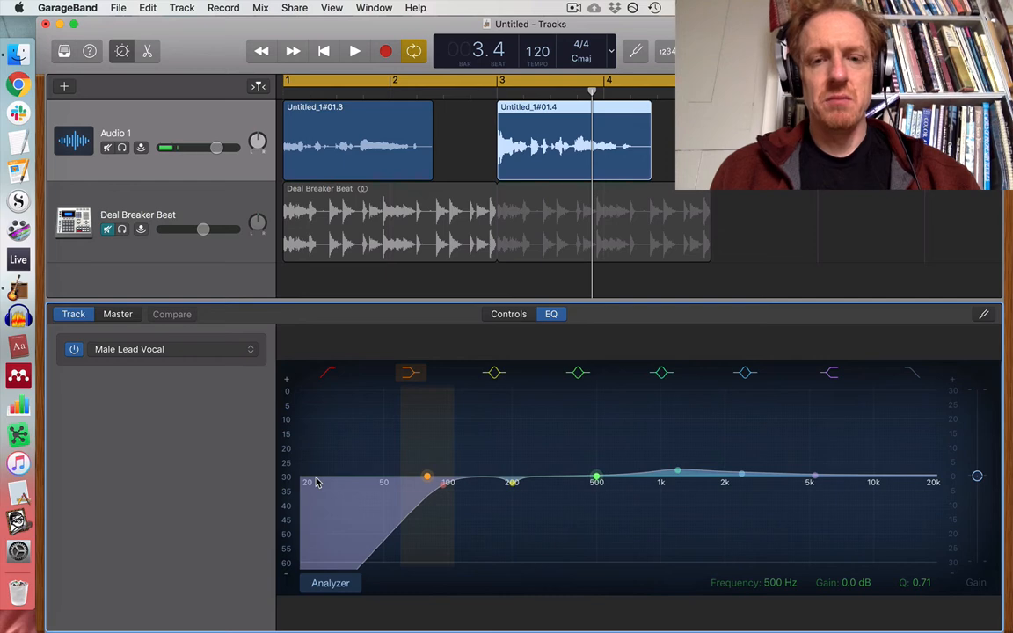
key(space)
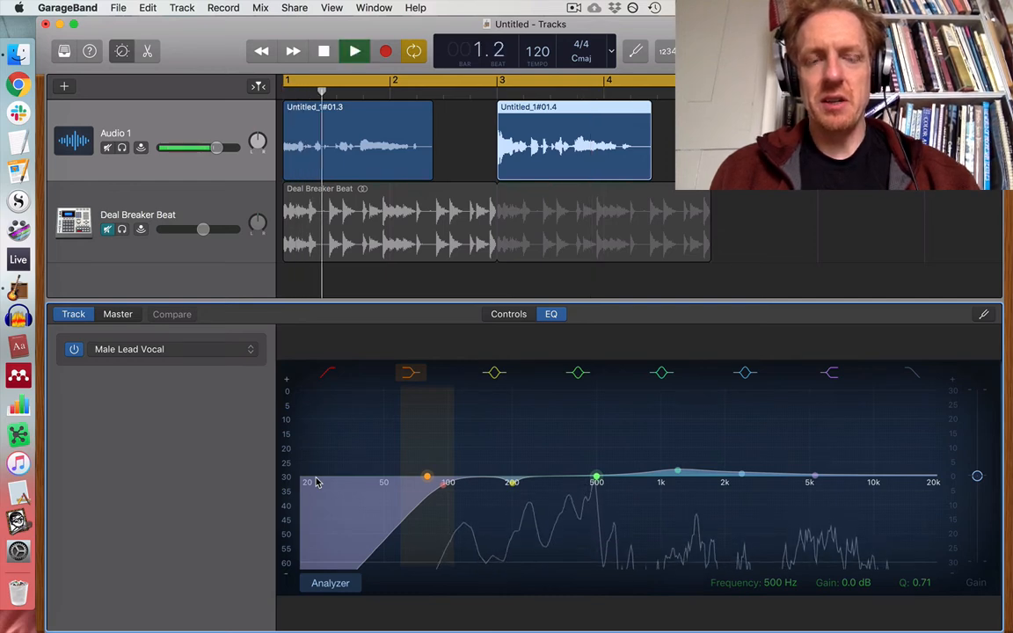
key(space)
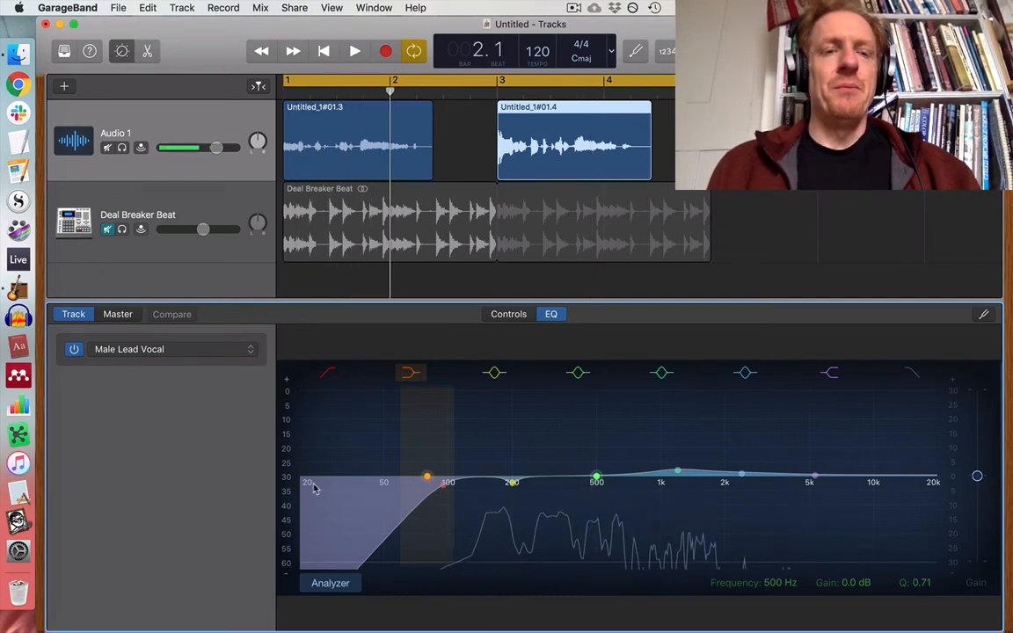
Step: Load the Vintage Vocal EQ preset from the 05 Voice category and play the voice regions briefly
click(176, 354)
mouse_move(176, 466)
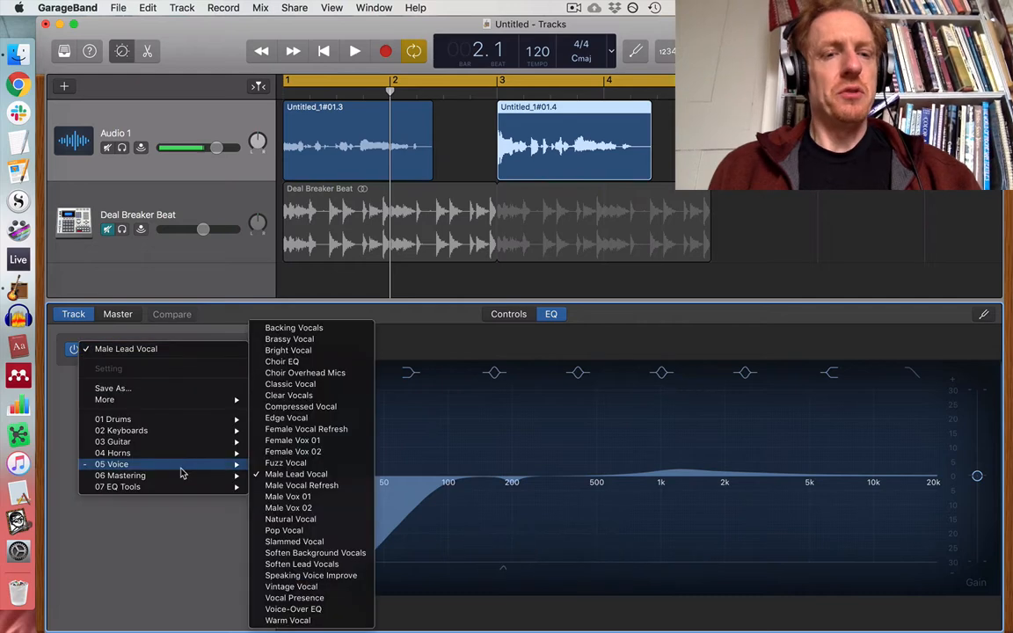
click(343, 590)
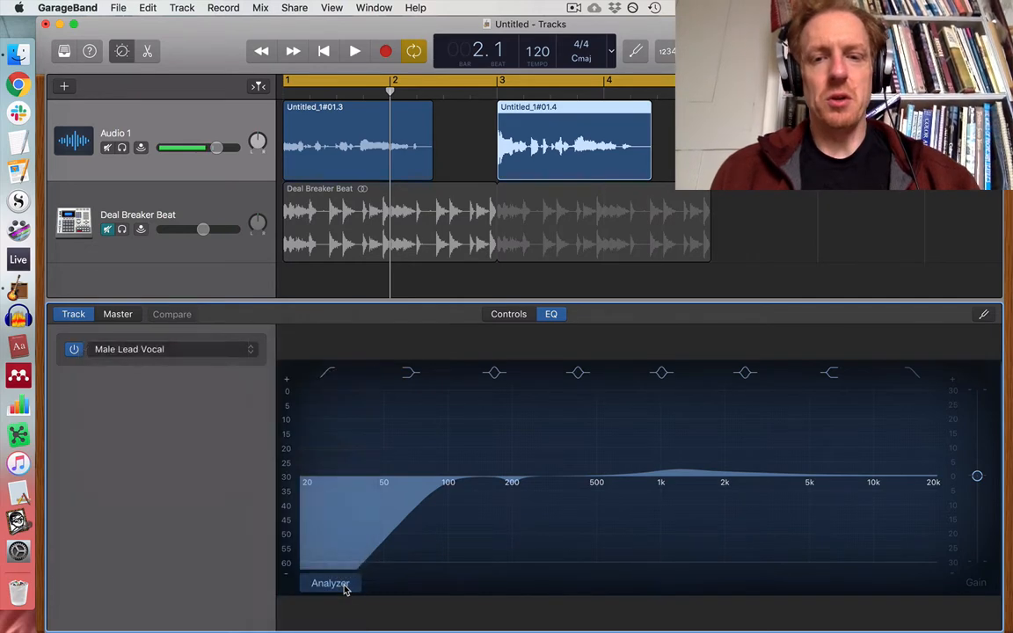
key(space)
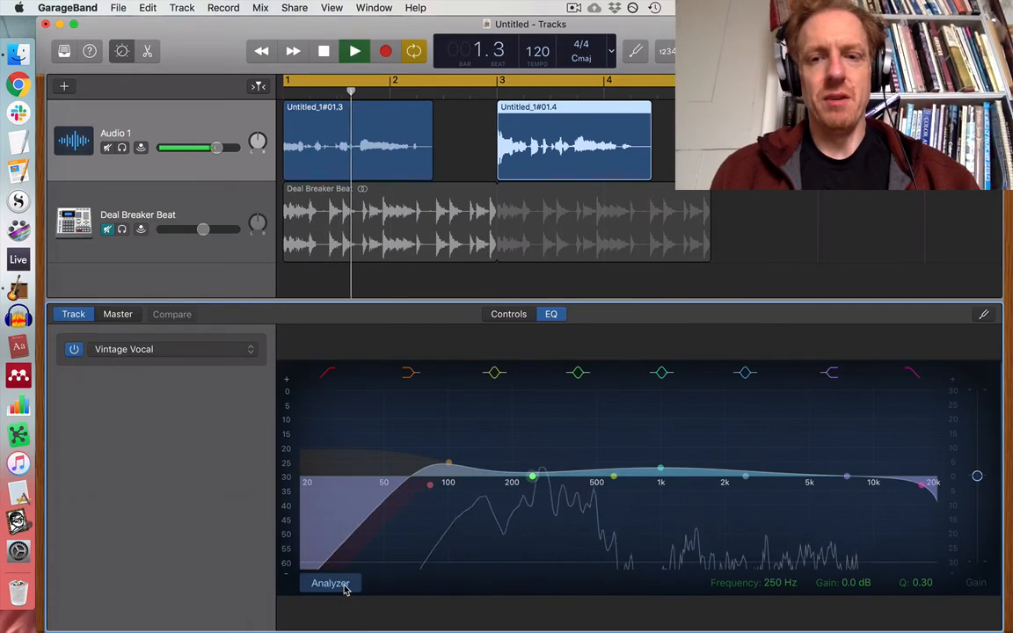
key(space)
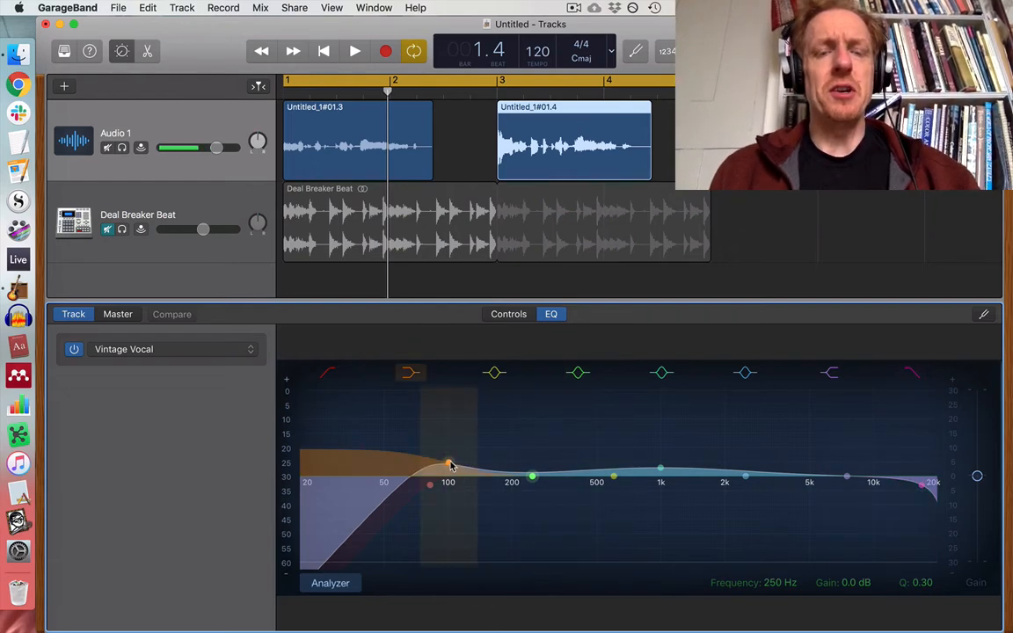
Step: Set the low shelf EQ band to 116 Hz and -9.5 dB, and the 1 kHz band to 930 Hz and -1.0 dB
drag(448, 464, 460, 540)
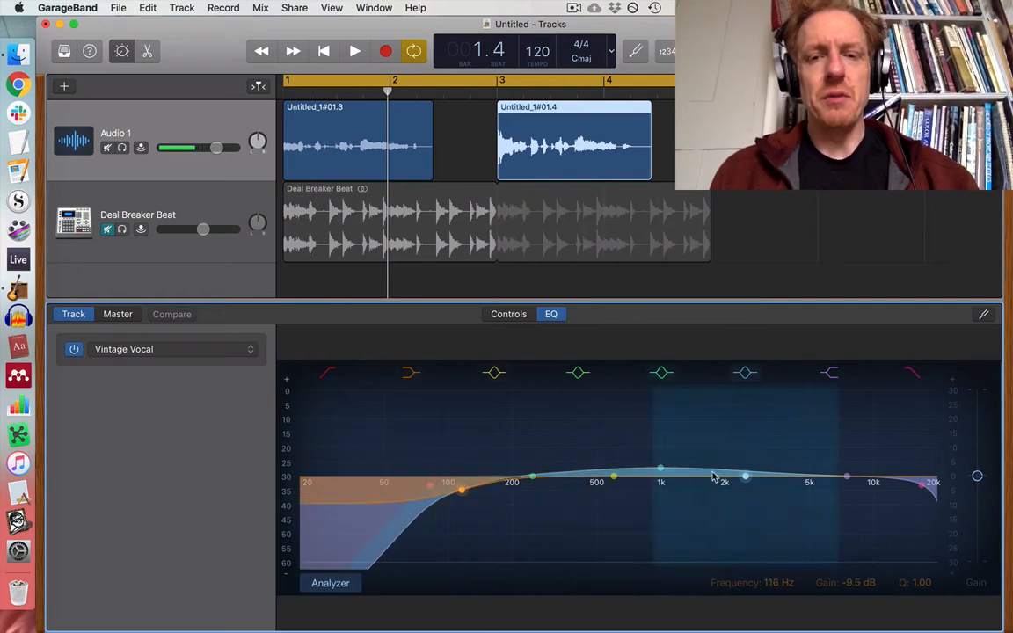
drag(660, 468, 653, 505)
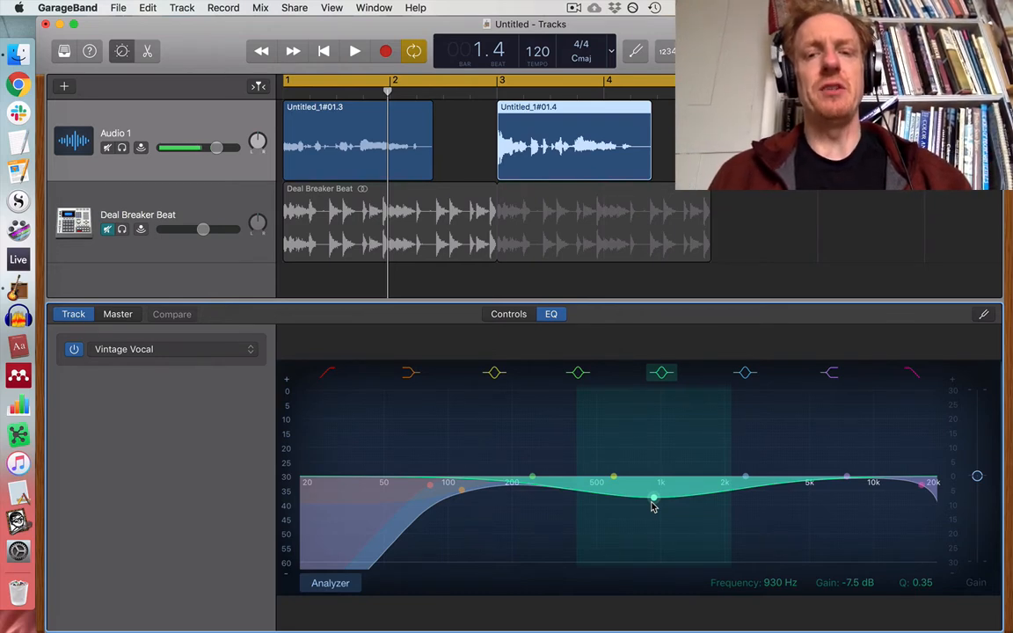
drag(653, 498, 653, 476)
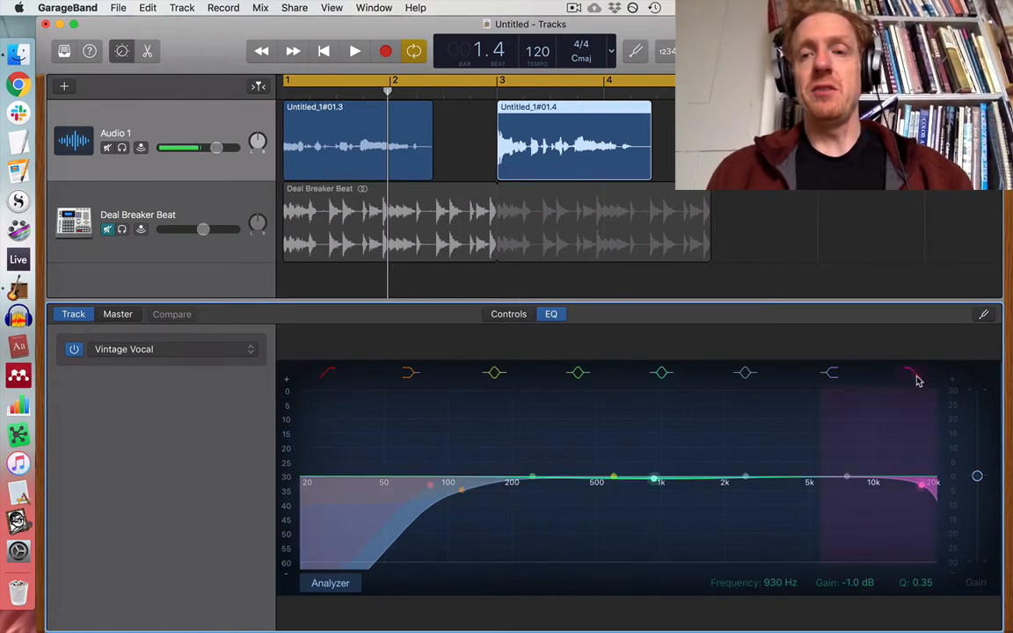
Step: Move the high cut EQ band to the upper end of the spectrum while the voice regions play
key(space)
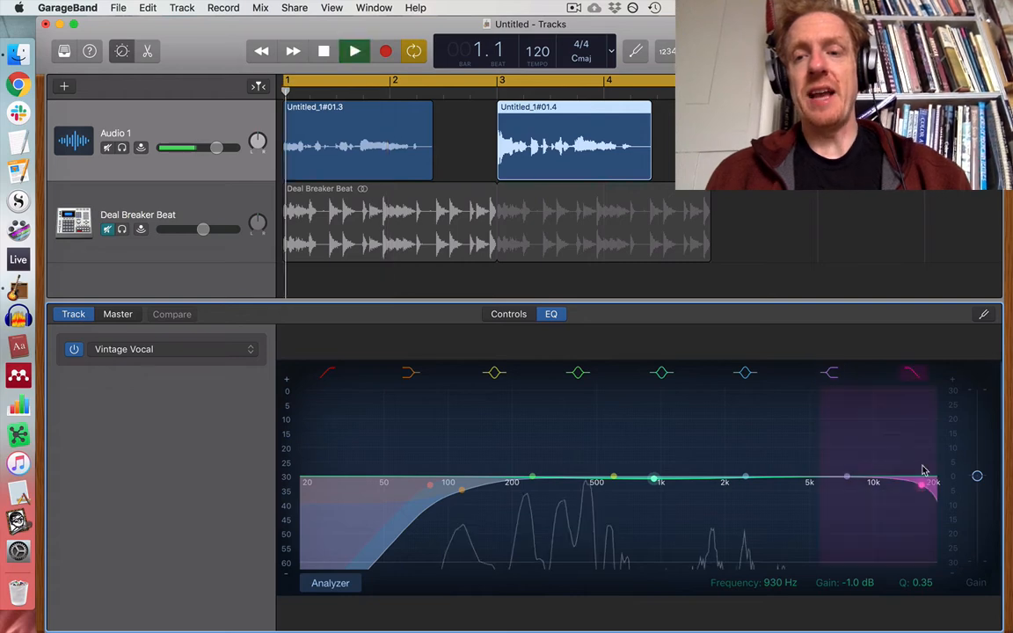
drag(923, 490, 955, 541)
key(space)
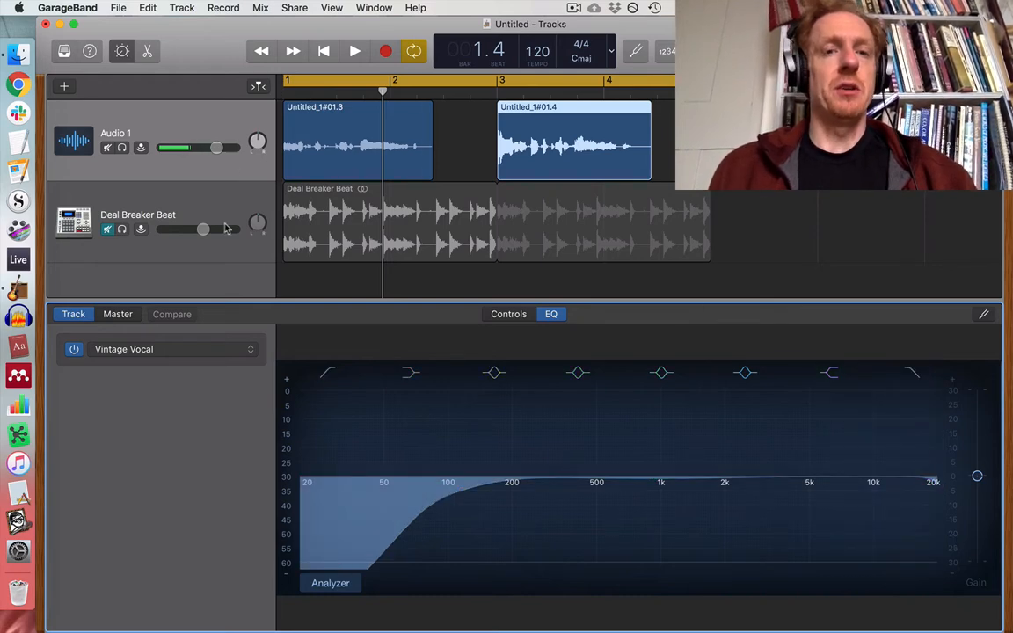
Step: Show the voice track's Controls, switch on the Compressor and raise its Amount well above the middle
click(507, 315)
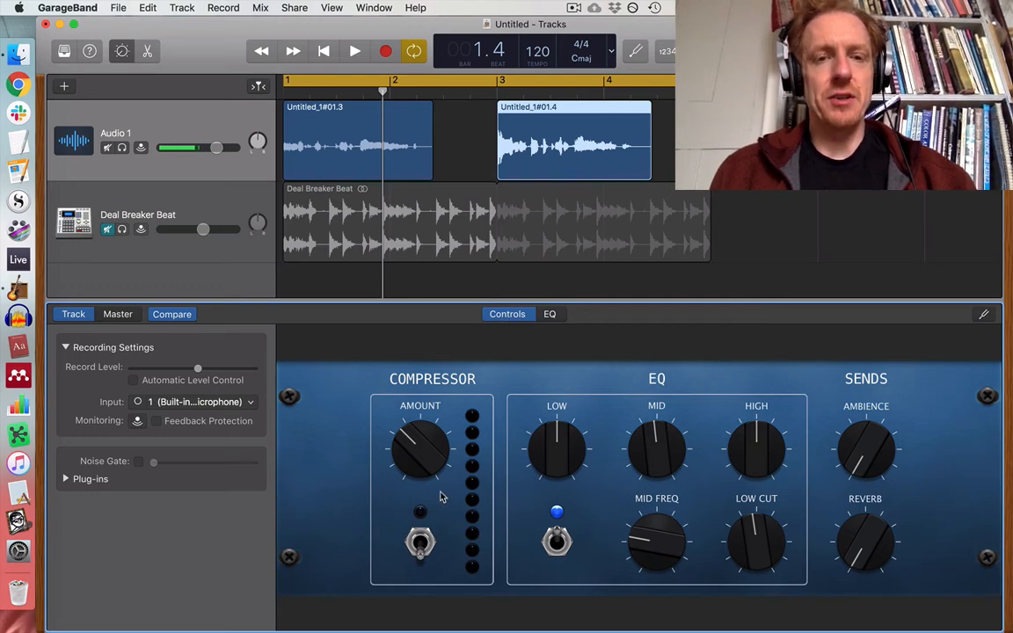
click(418, 542)
click(419, 545)
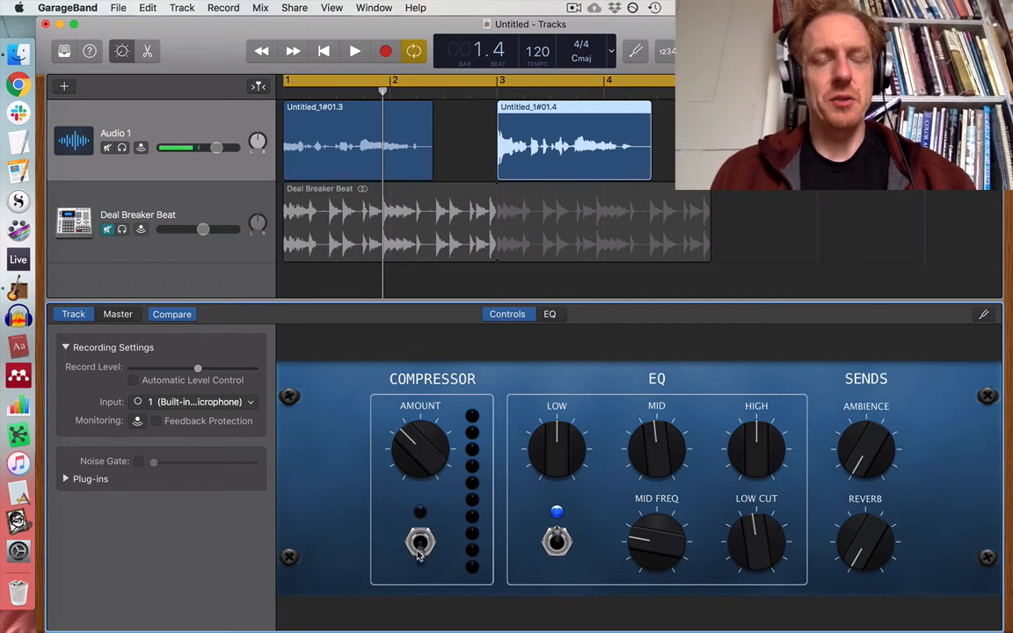
click(419, 545)
drag(407, 436, 402, 388)
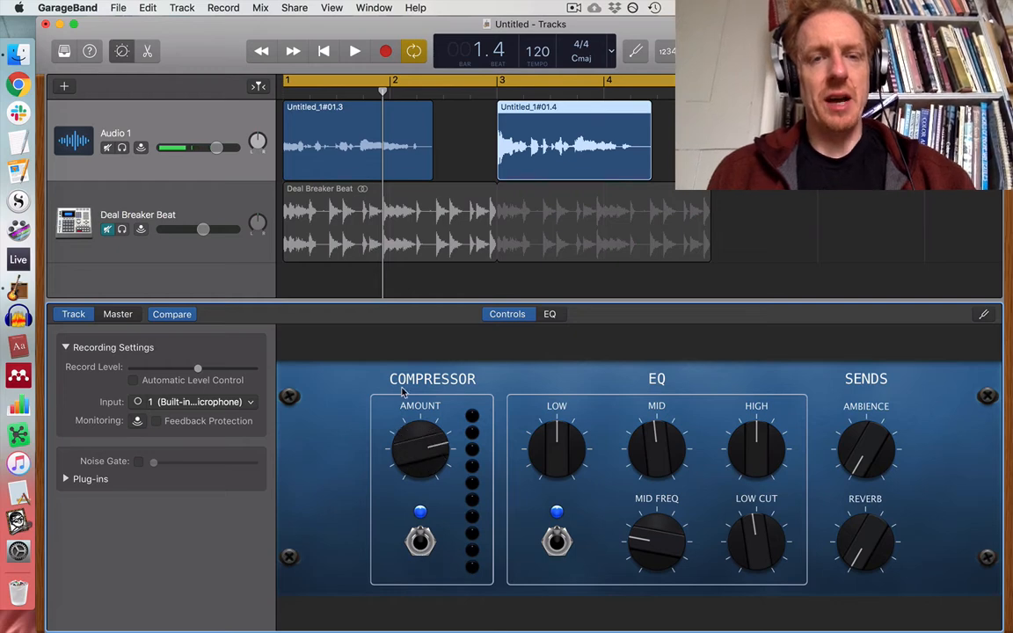
Step: Play the voice track with all its regions selected and raise the Compressor's Amount close to maximum
key(space)
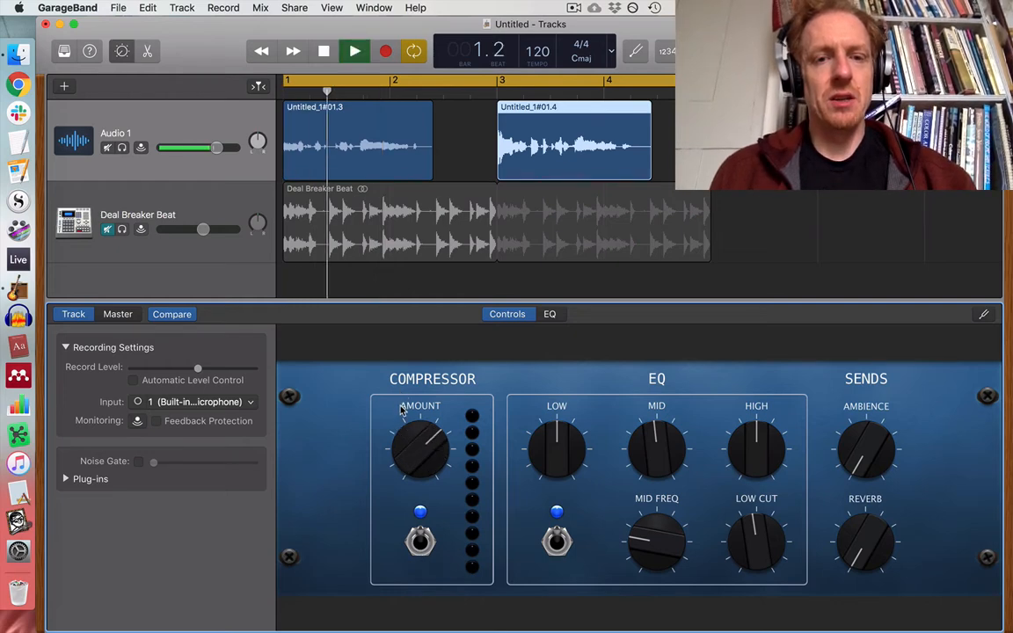
click(255, 103)
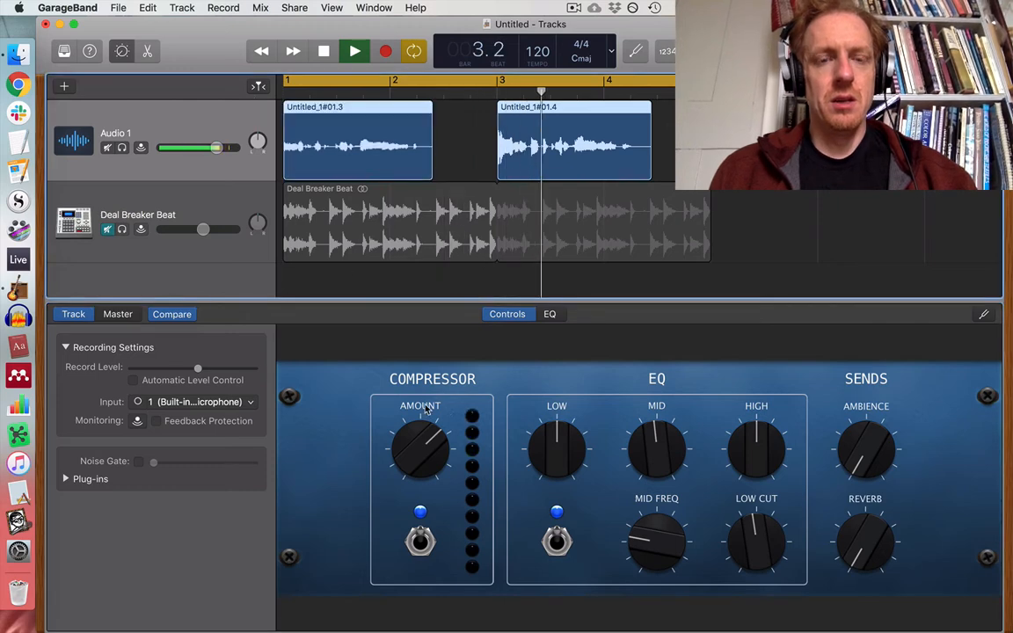
drag(407, 491, 404, 410)
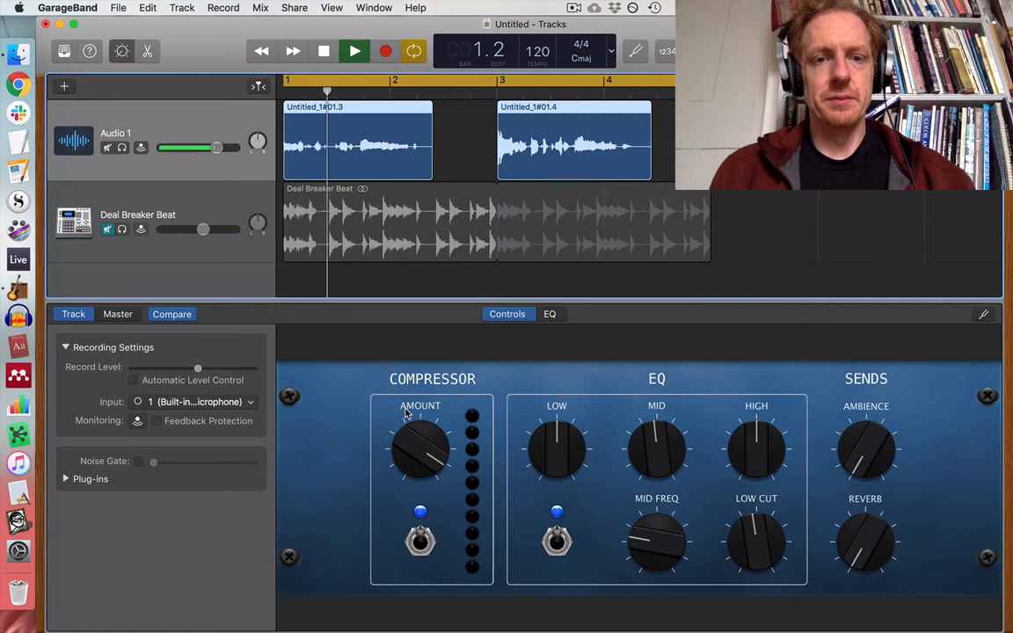
key(space)
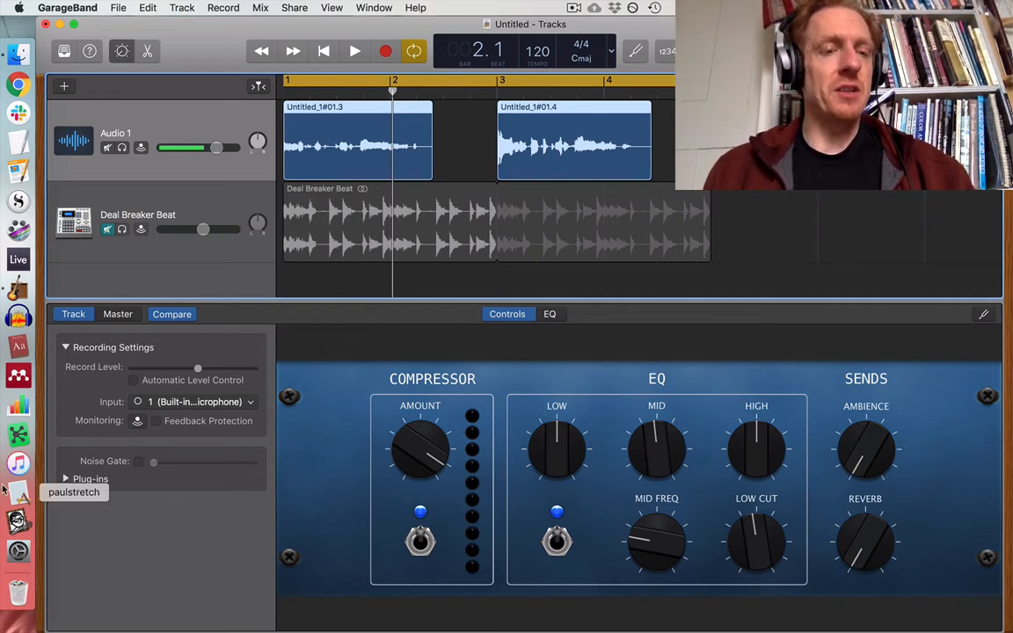
Step: Open the Compressor plug-in settings for the voice track and load the Medium Vocal preset from the Voice category
click(65, 479)
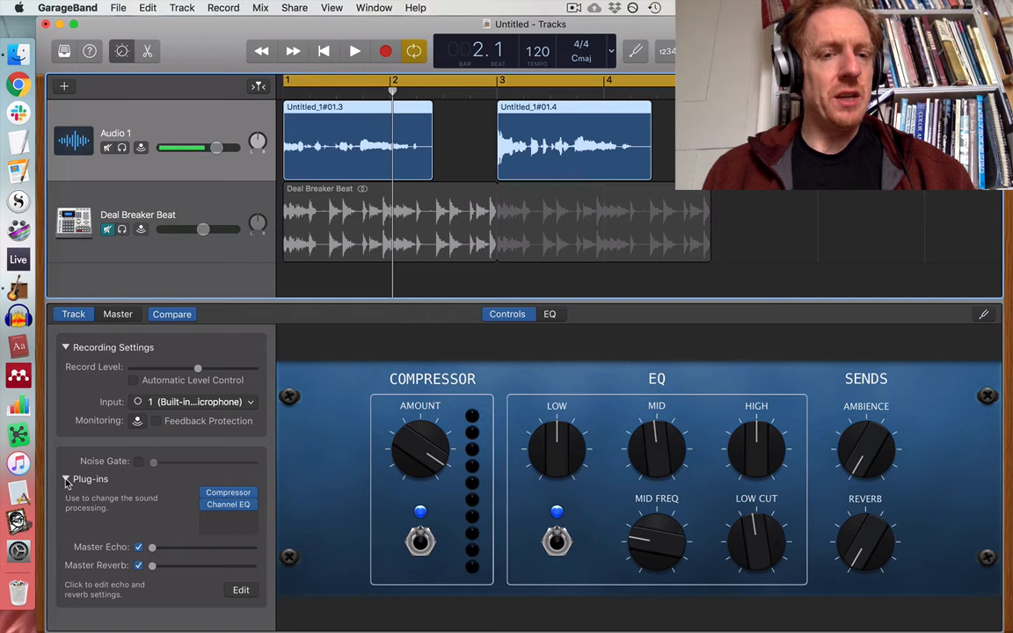
mouse_move(220, 498)
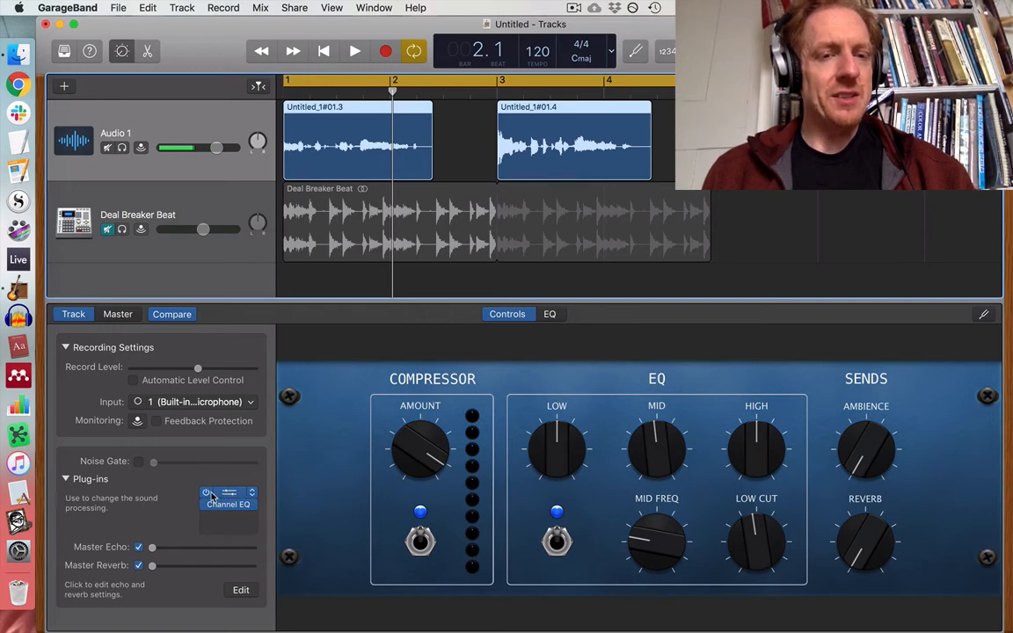
click(229, 495)
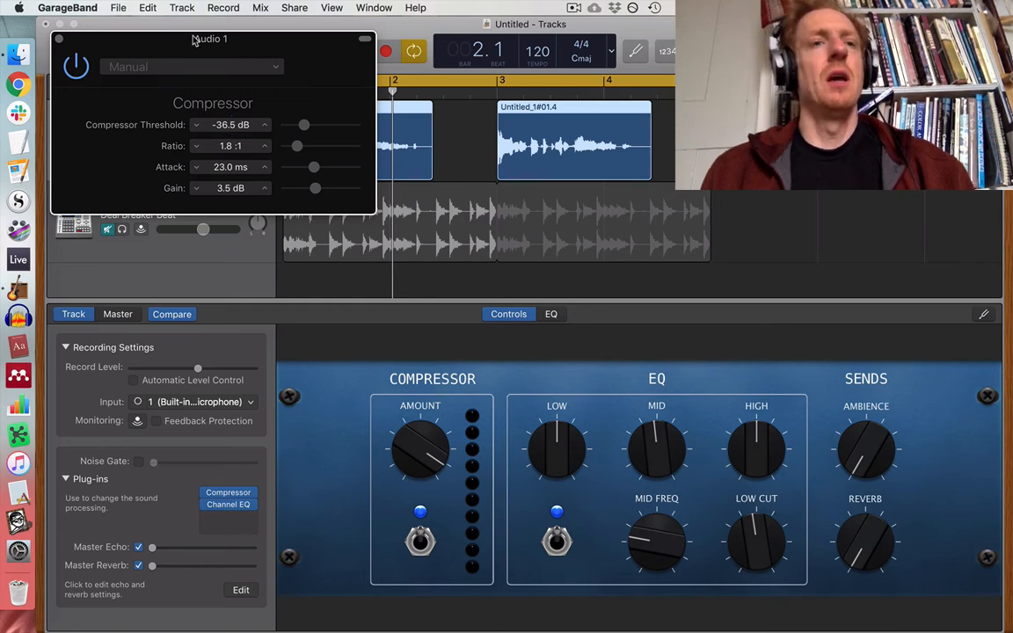
click(190, 72)
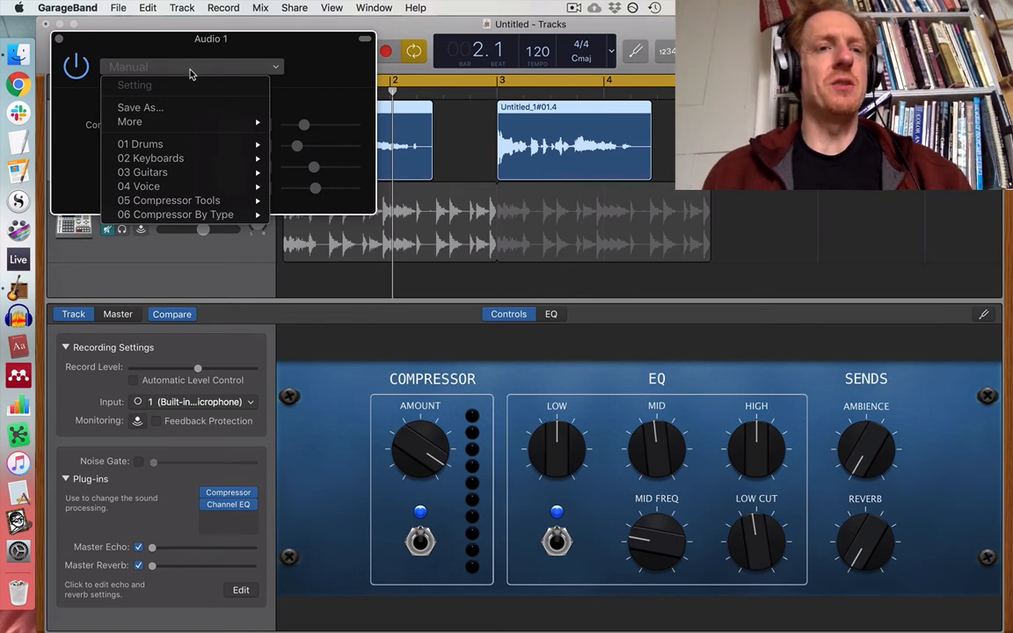
mouse_move(196, 187)
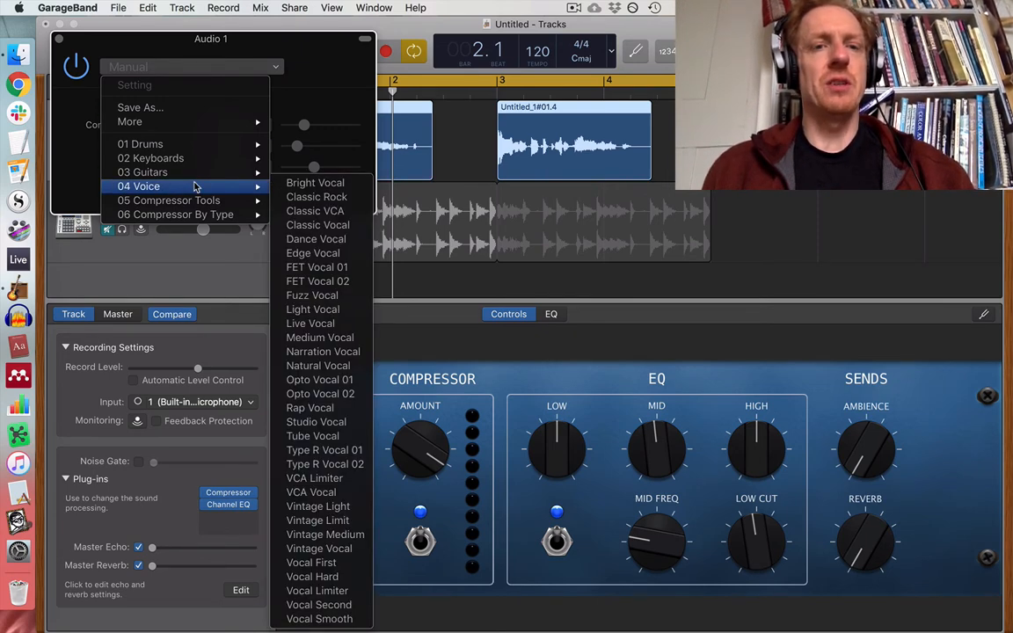
click(342, 337)
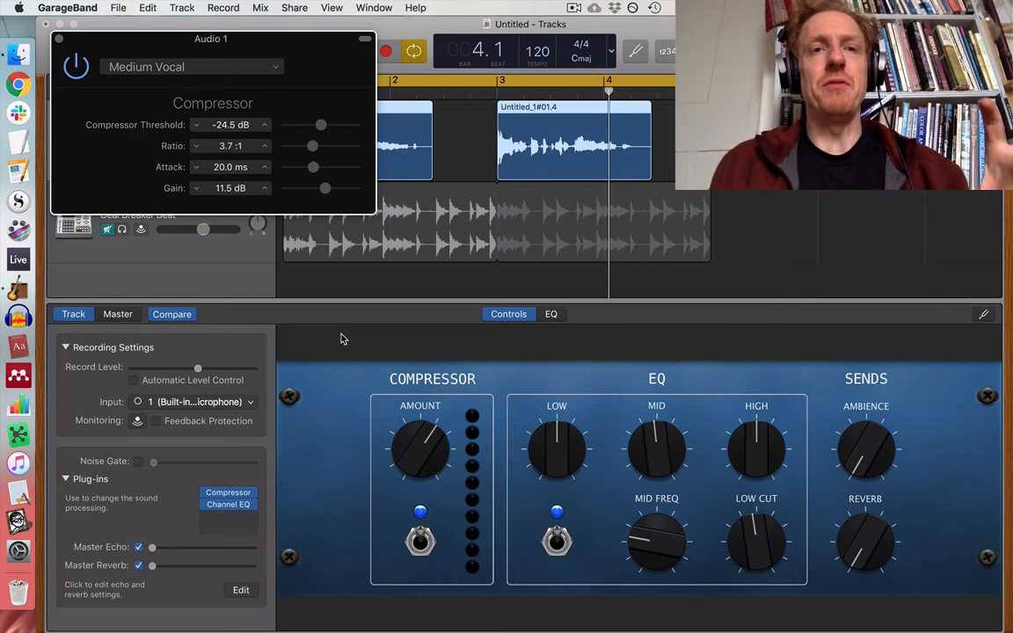
Step: Move the Compressor window clear of the tracks and place the playhead at the start of bar 3
drag(174, 49, 213, 328)
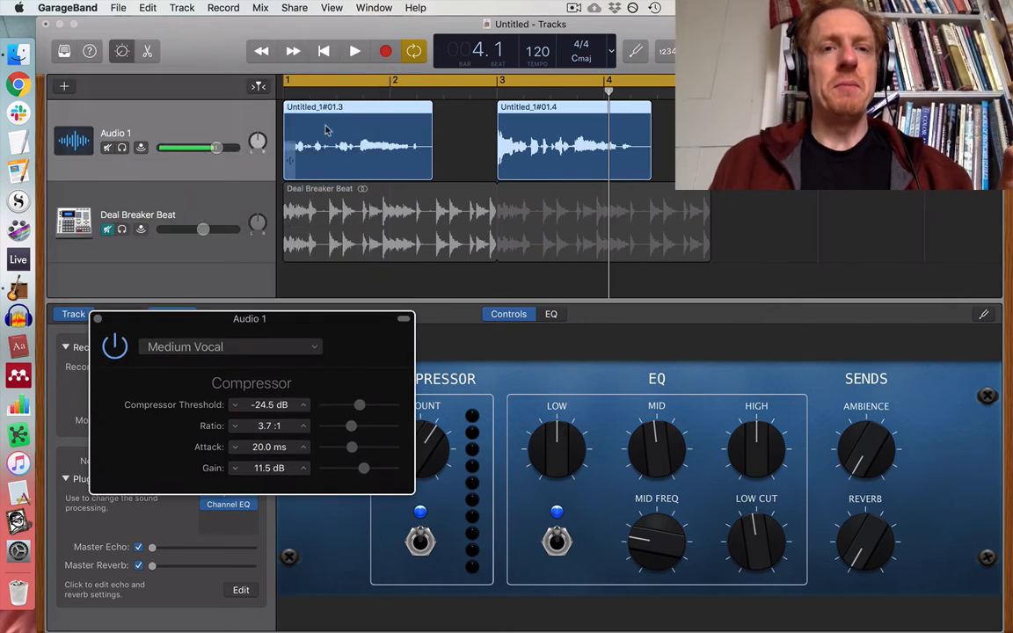
mouse_move(939, 86)
mouse_down()
mouse_move(967, 86)
mouse_move(942, 86)
mouse_up()
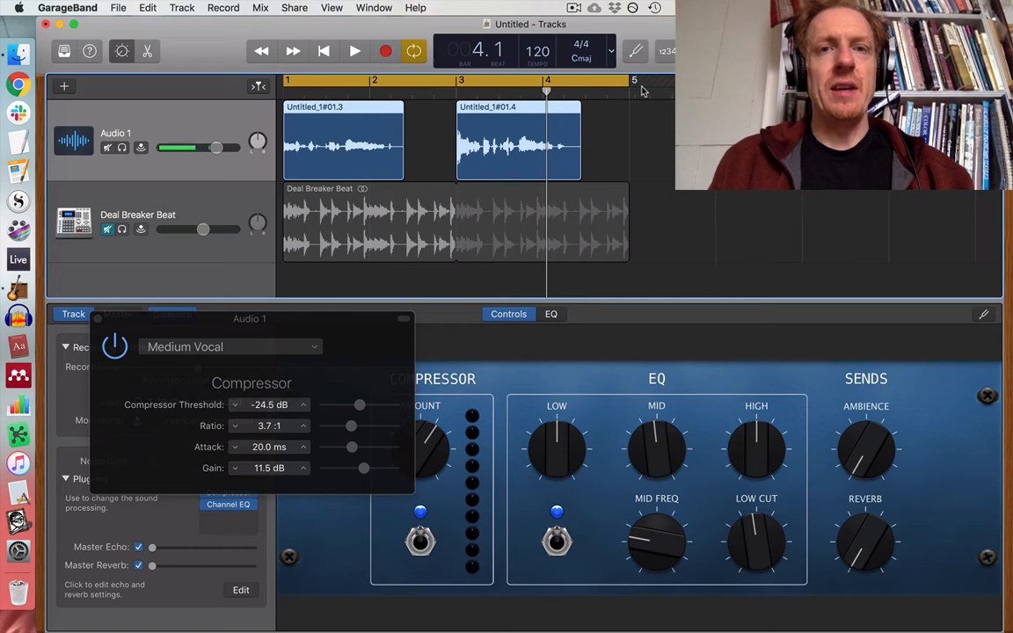
drag(549, 83, 462, 96)
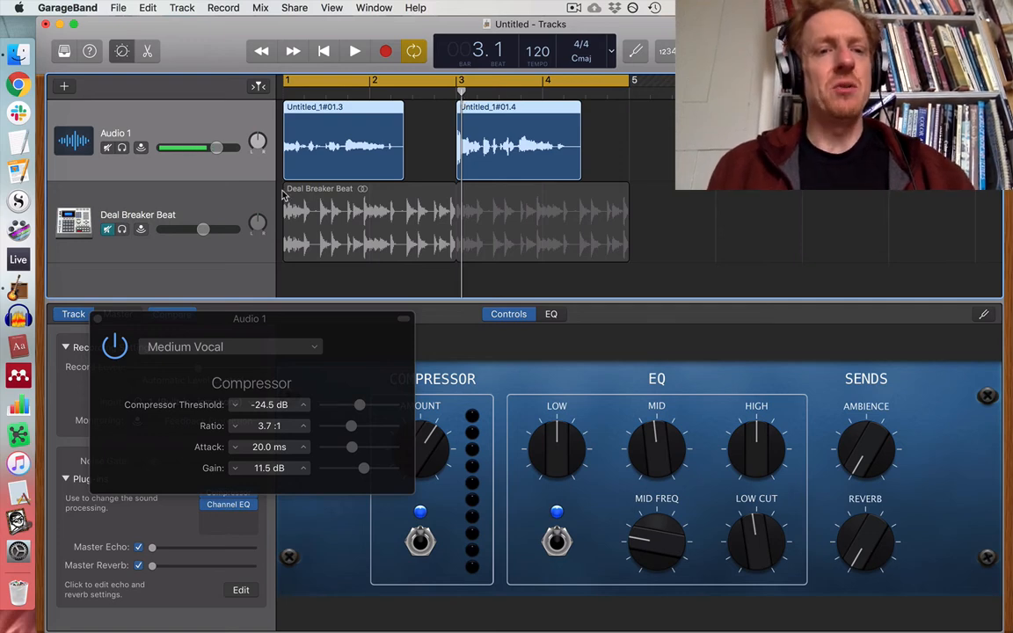
Step: Try the Vintage Medium voice preset on the Compressor and play back the voice track to hear it
click(298, 348)
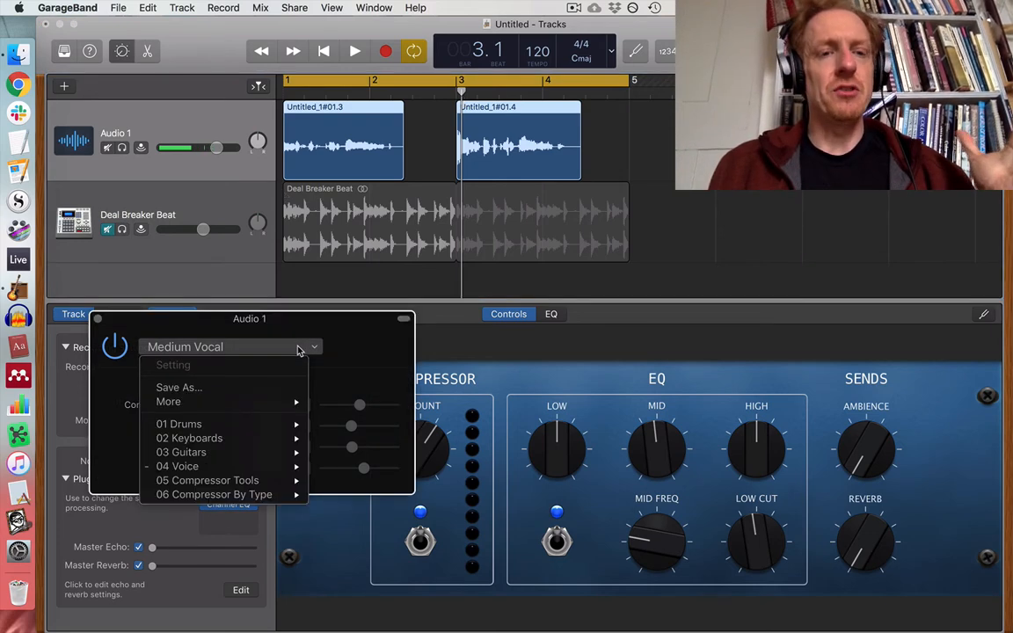
mouse_move(263, 466)
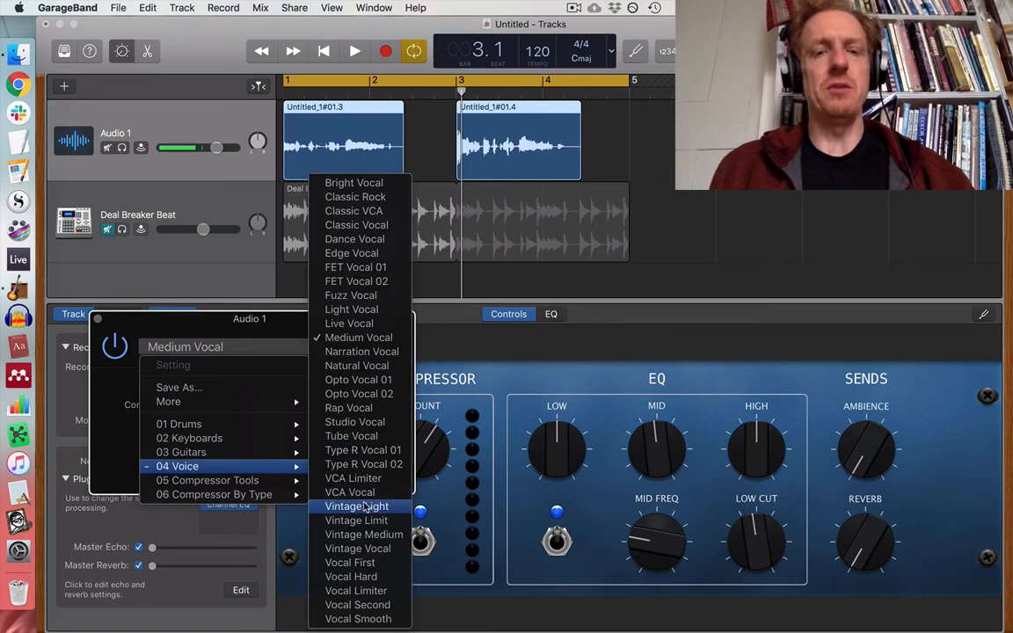
click(365, 534)
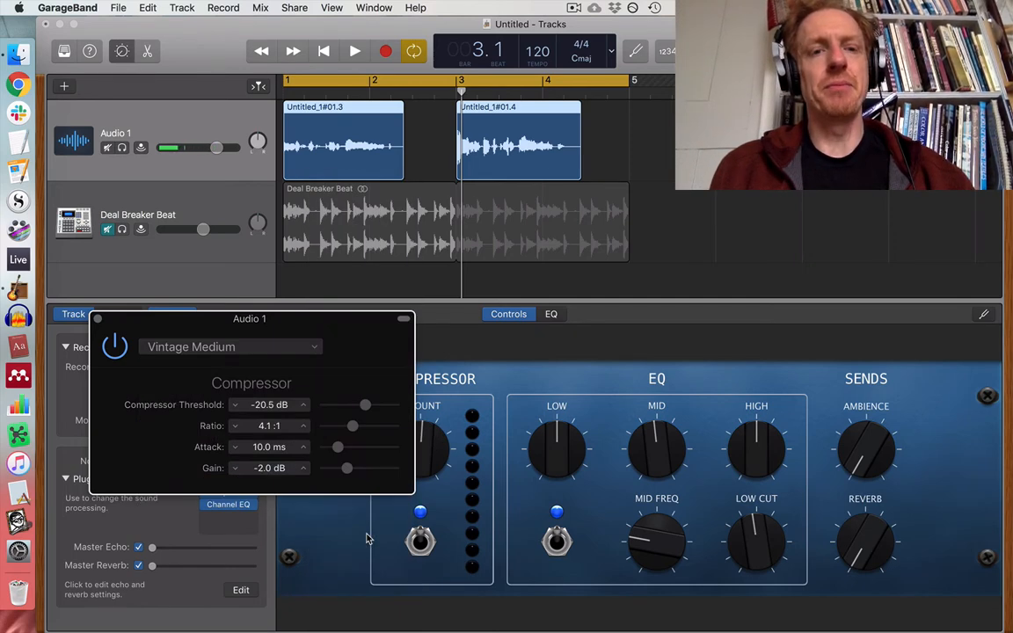
key(space)
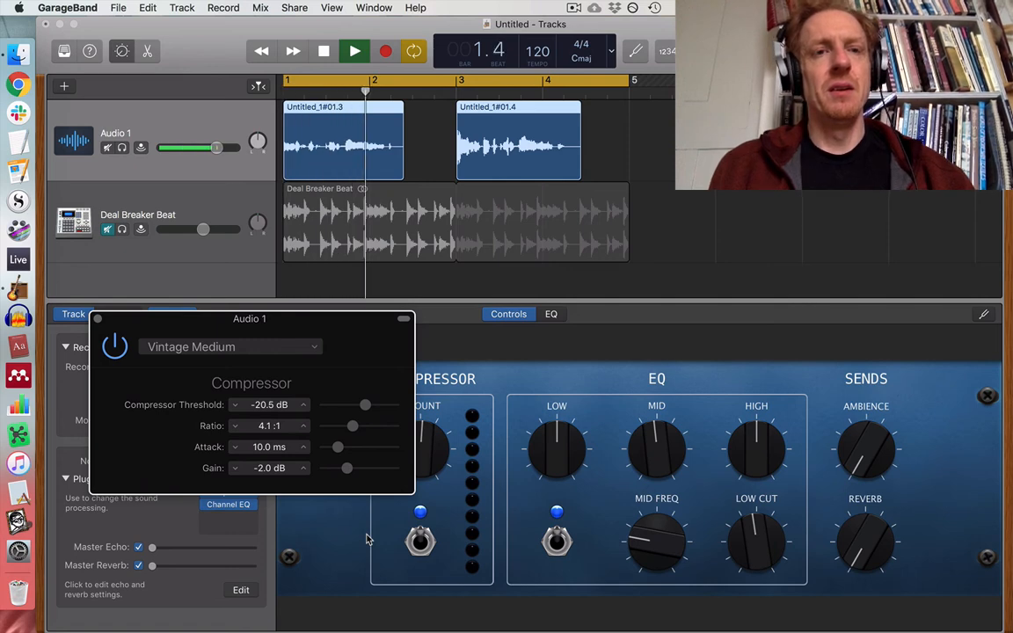
key(space)
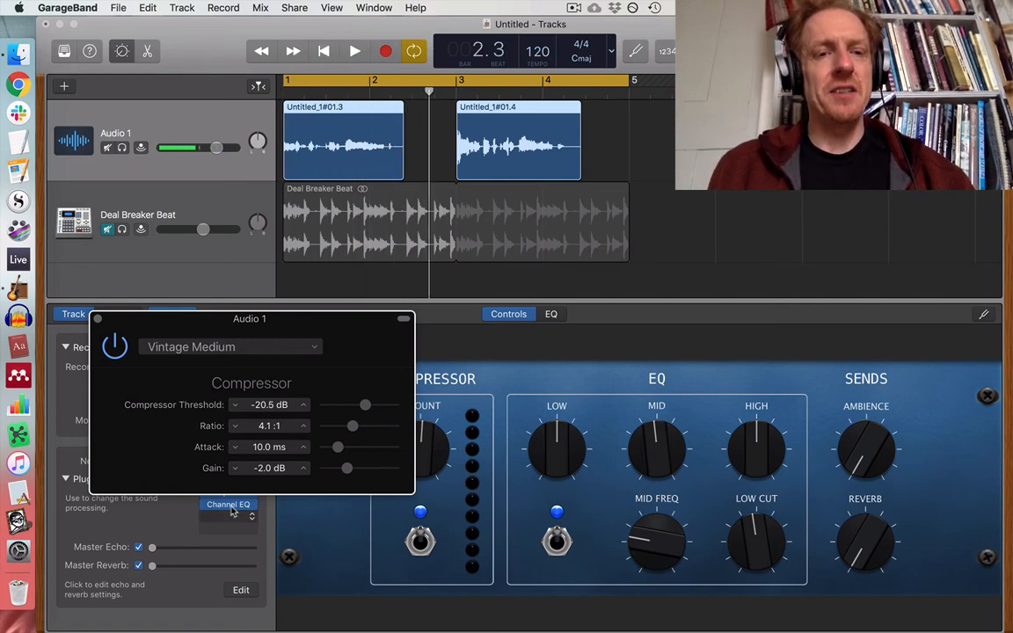
Step: Load the Natural Vocal voice preset in the Compressor and play back the voice track to hear it
click(266, 346)
mouse_move(275, 470)
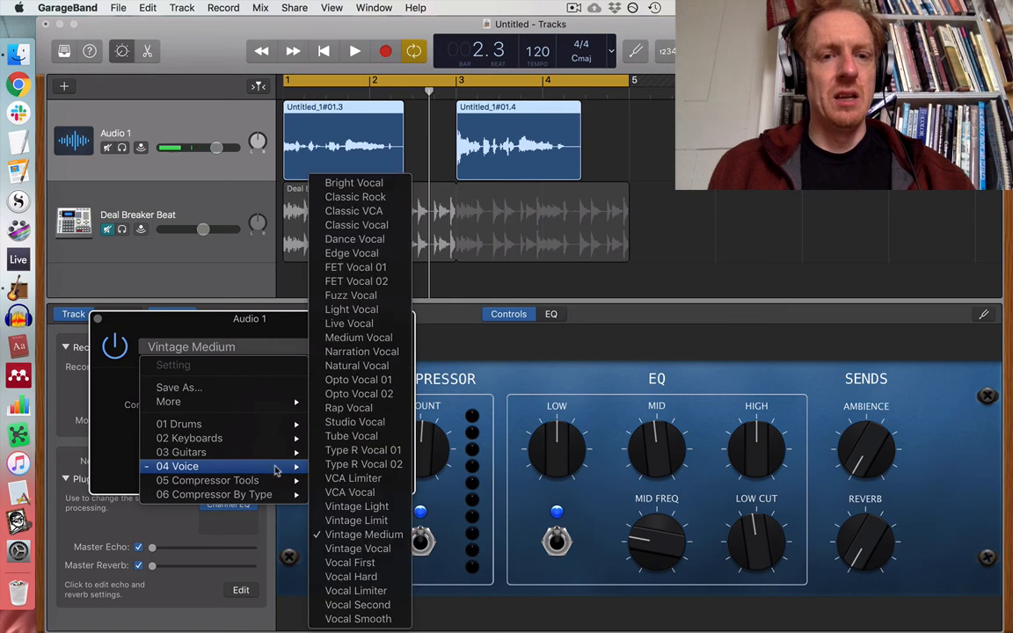
click(356, 368)
key(space)
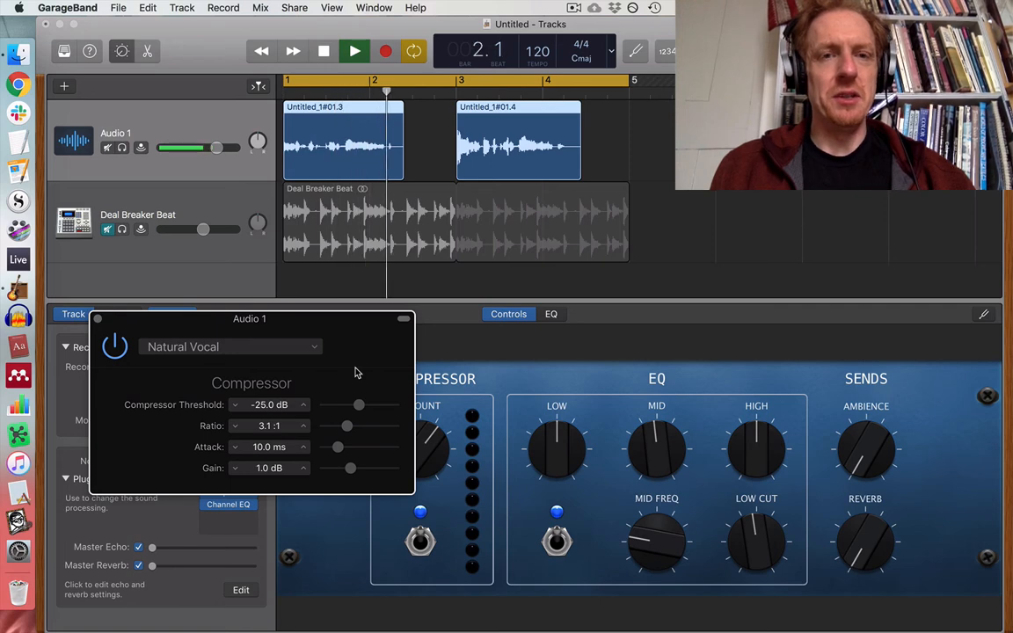
key(space)
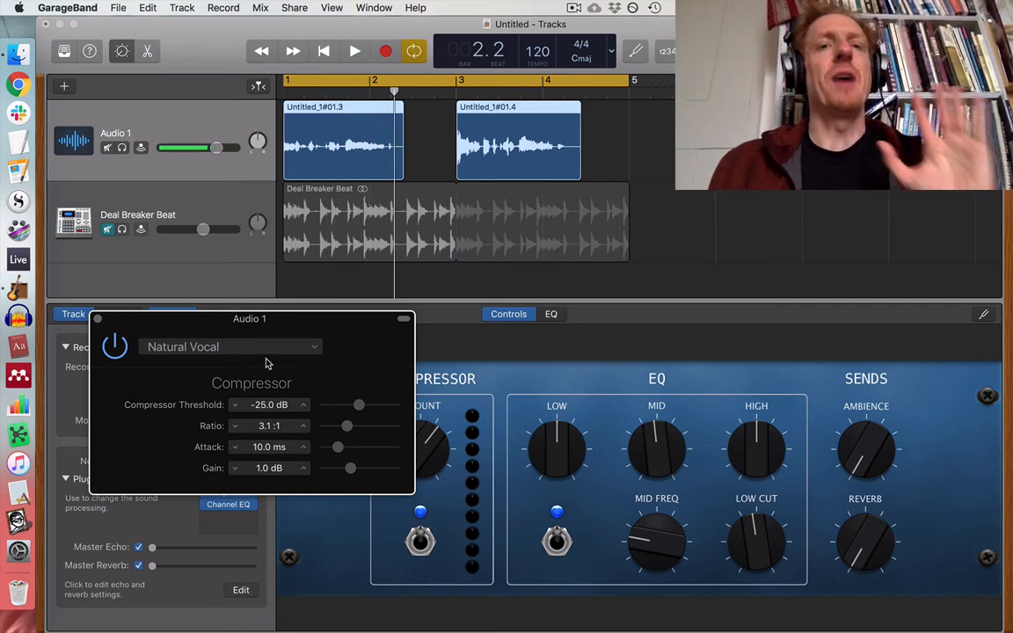